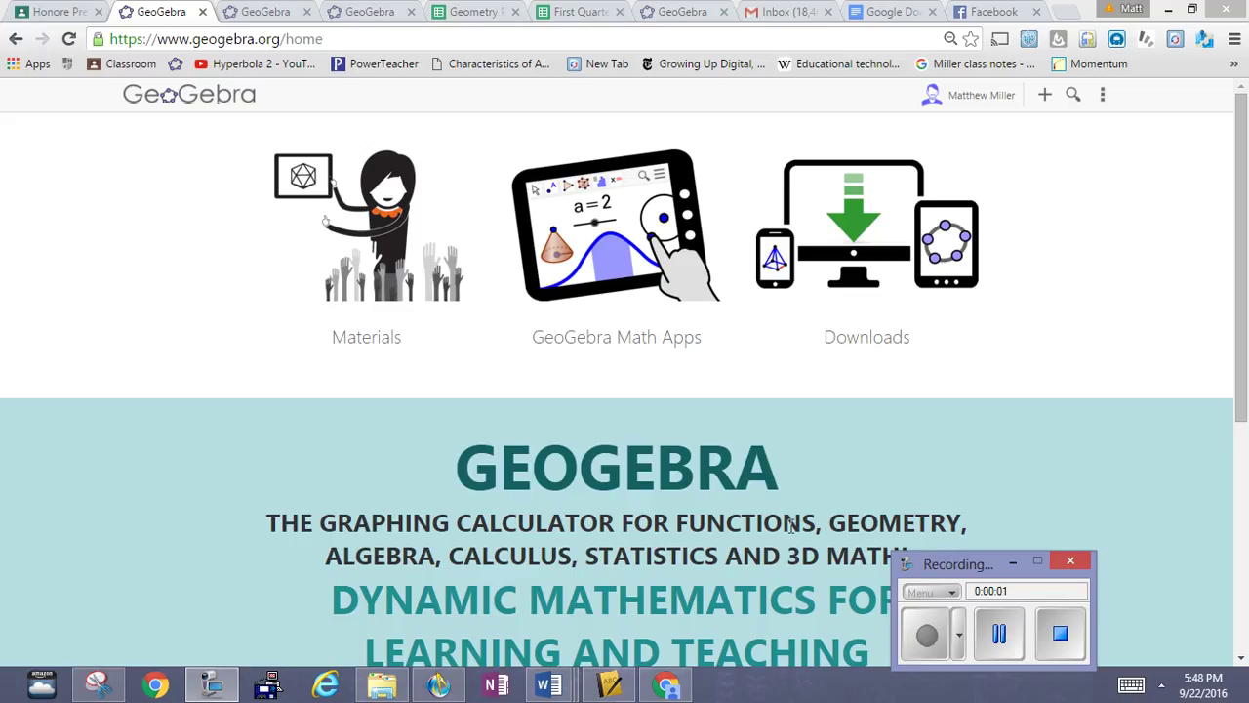
Open the GeoGebra Graphing Calculator from the Math Apps image on the home page.
left_click(593, 267)
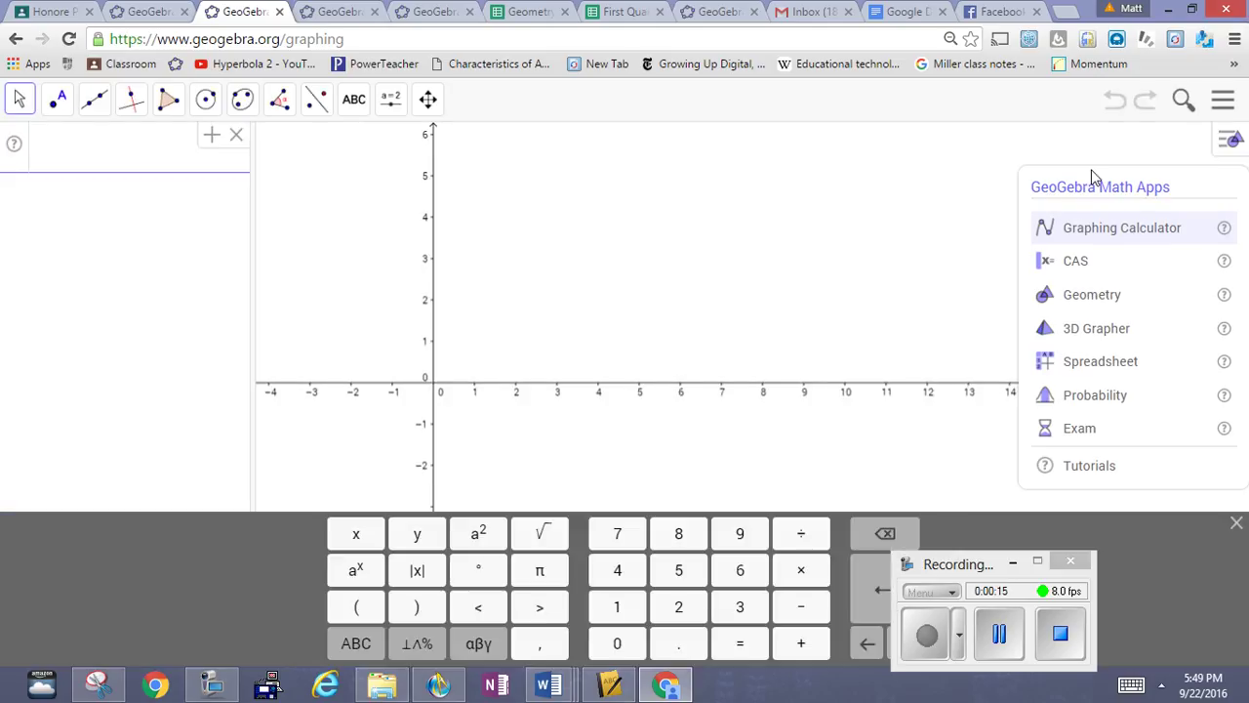
Close the math apps list and hide the coordinate axes.
left_click(1236, 144)
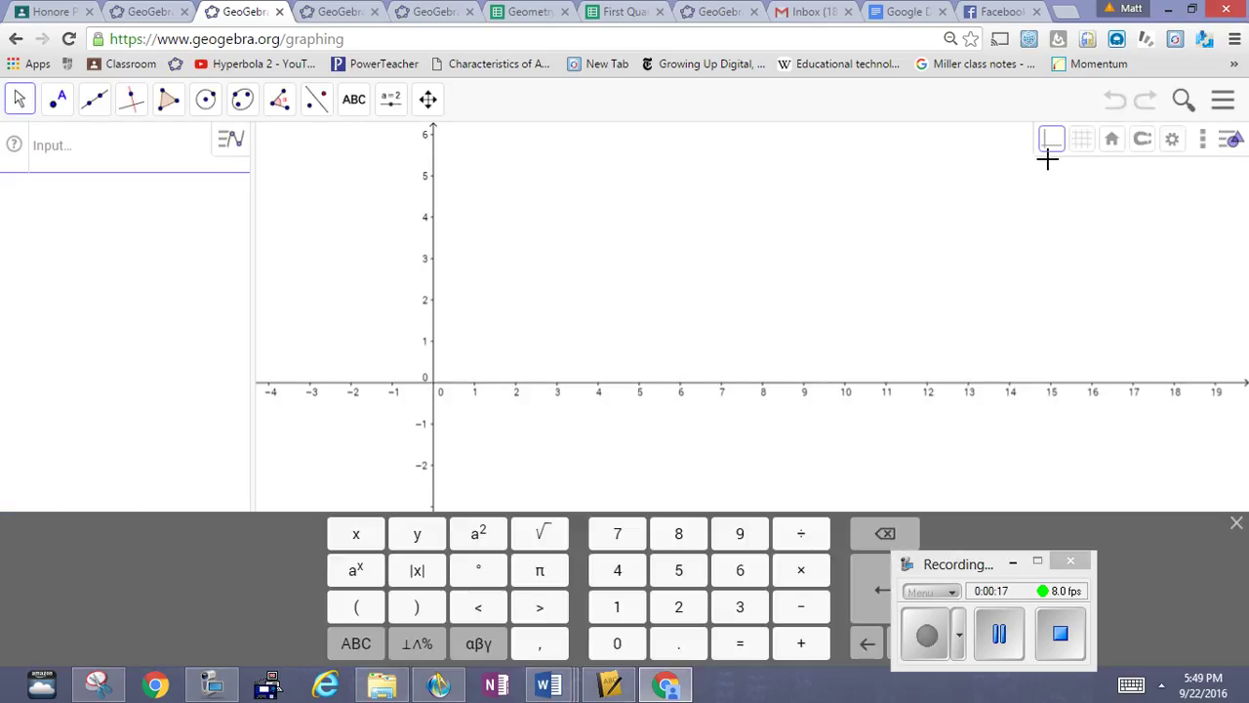
left_click(1050, 156)
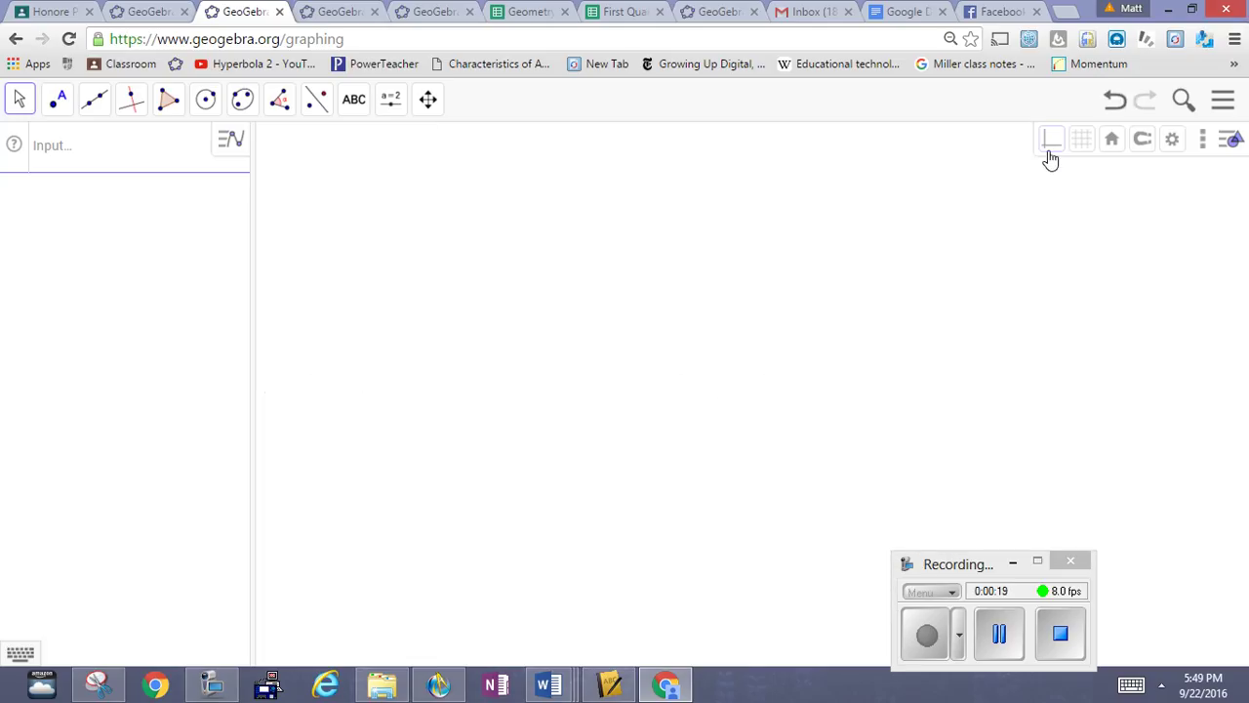
left_click(1050, 158)
left_click(1053, 145)
Enable the separate Input Bar under the main menu's View options.
left_click(1220, 105)
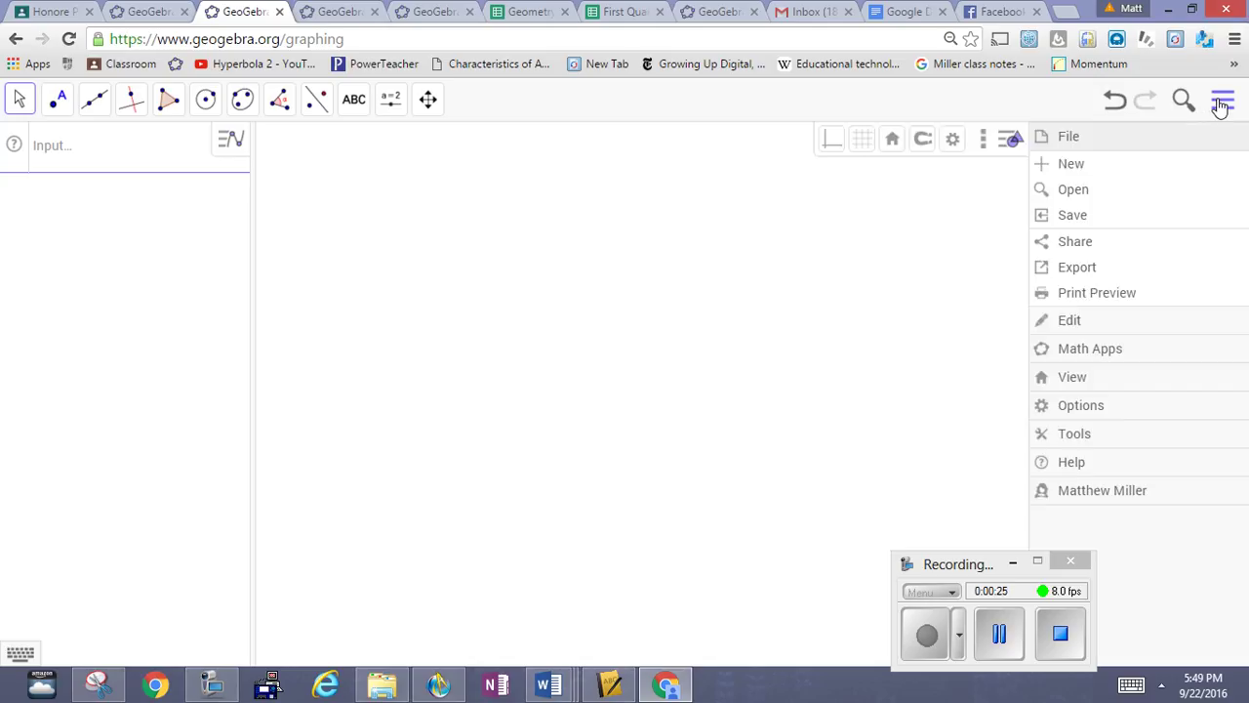
left_click(1101, 381)
left_click(1061, 456)
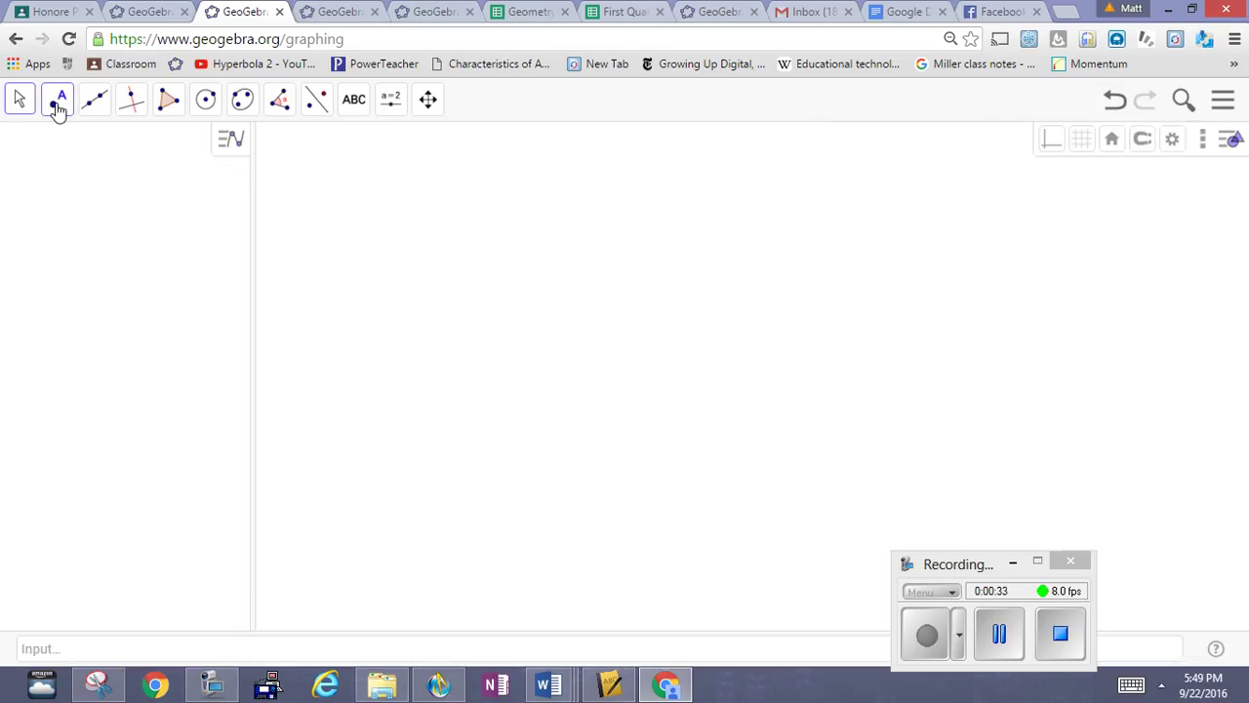
Place points A, B (upper right) and C (right of A) on the canvas.
left_click(56, 105)
left_click(449, 388)
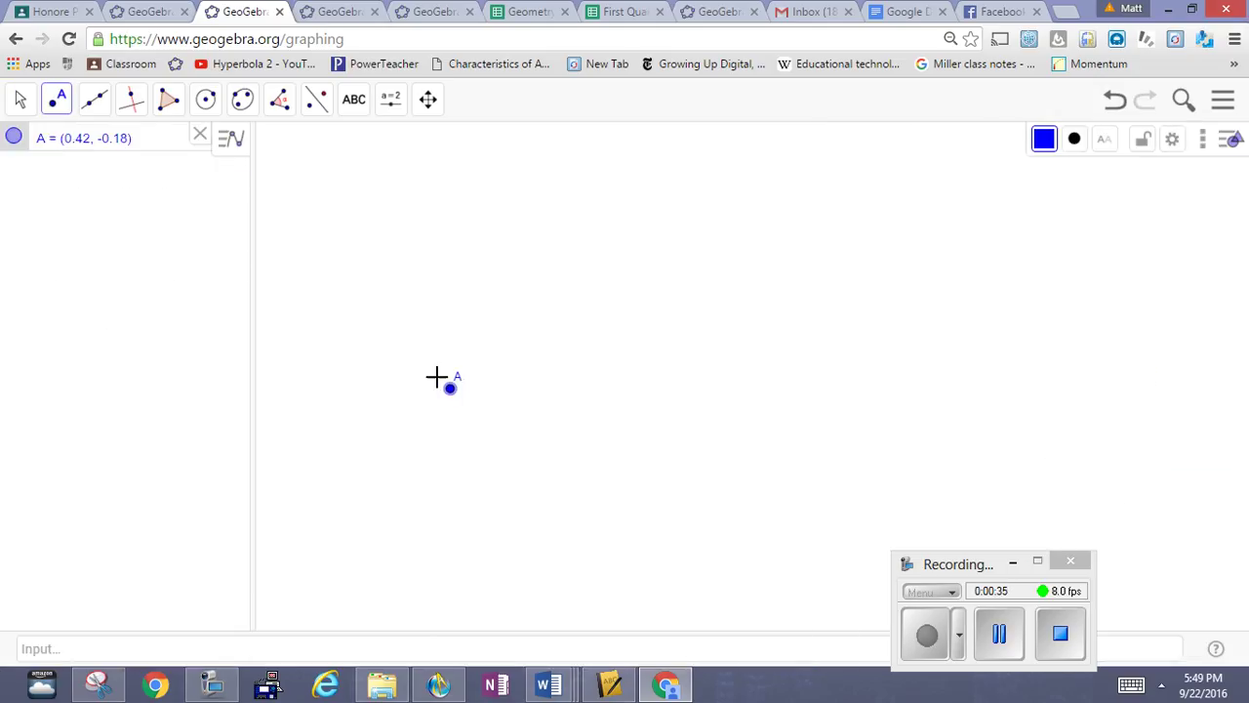
left_click(659, 165)
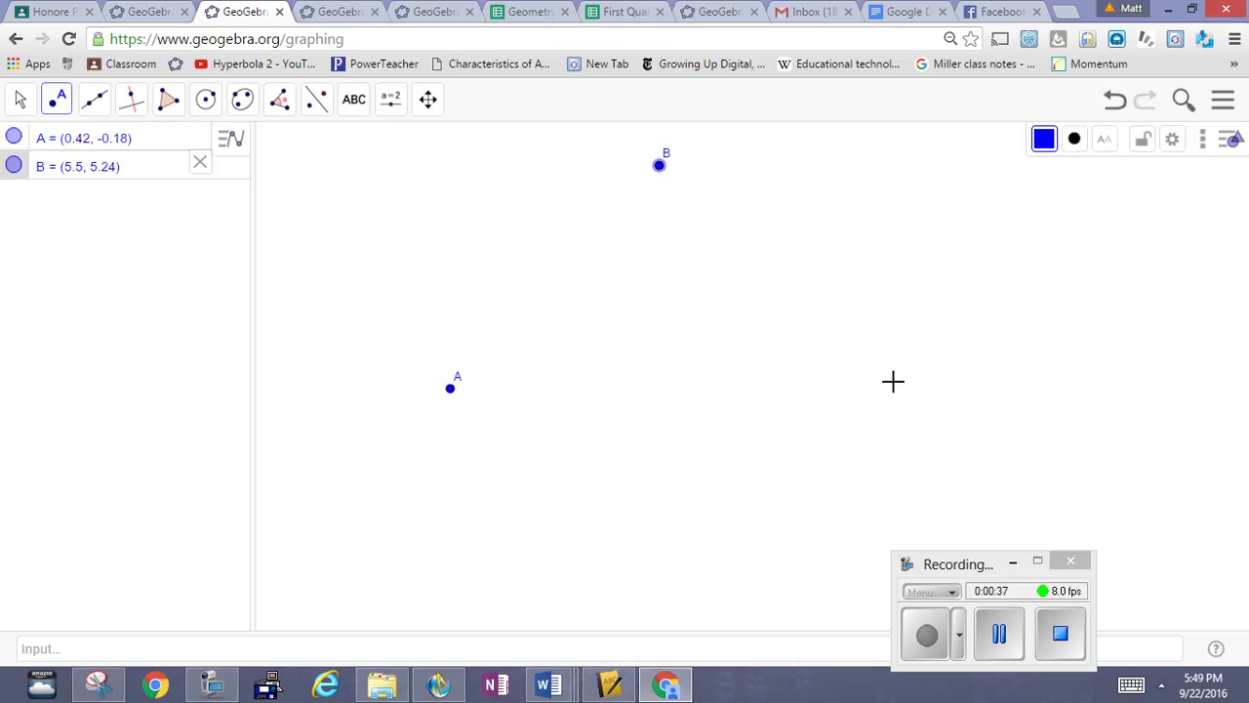
left_click(894, 383)
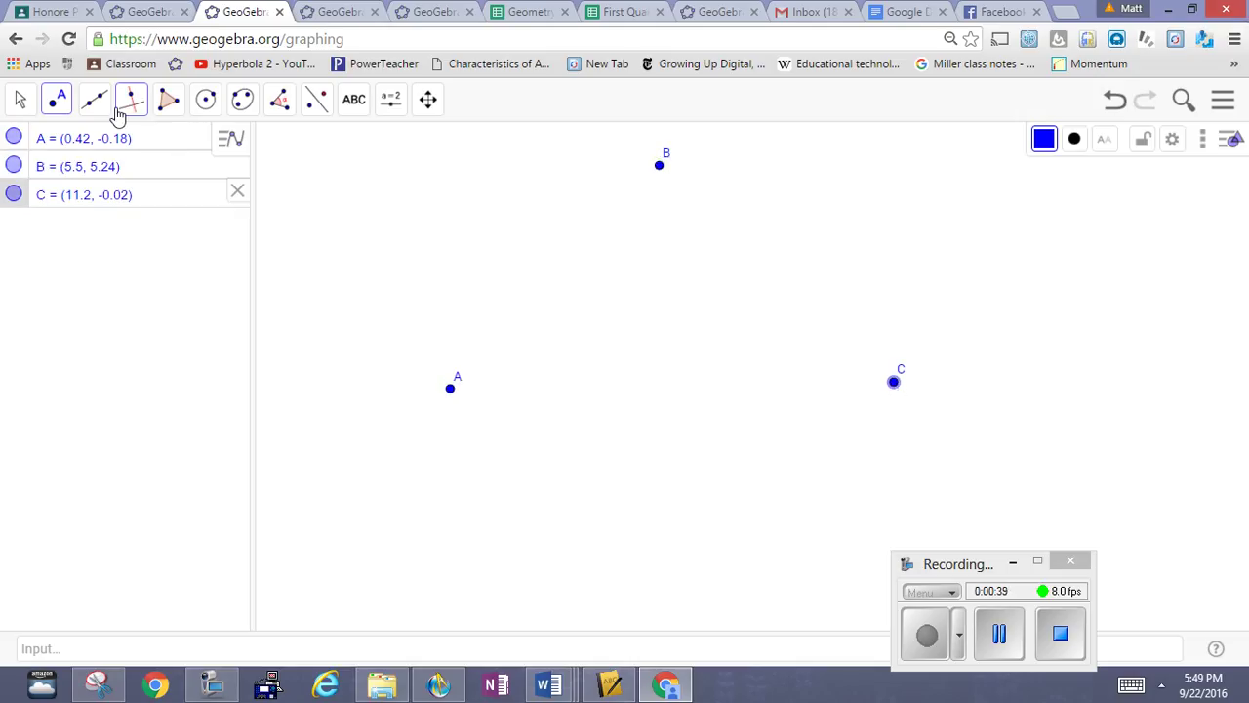
Connect A–B, B–C and C–A with segments f, g and h.
left_click(103, 114)
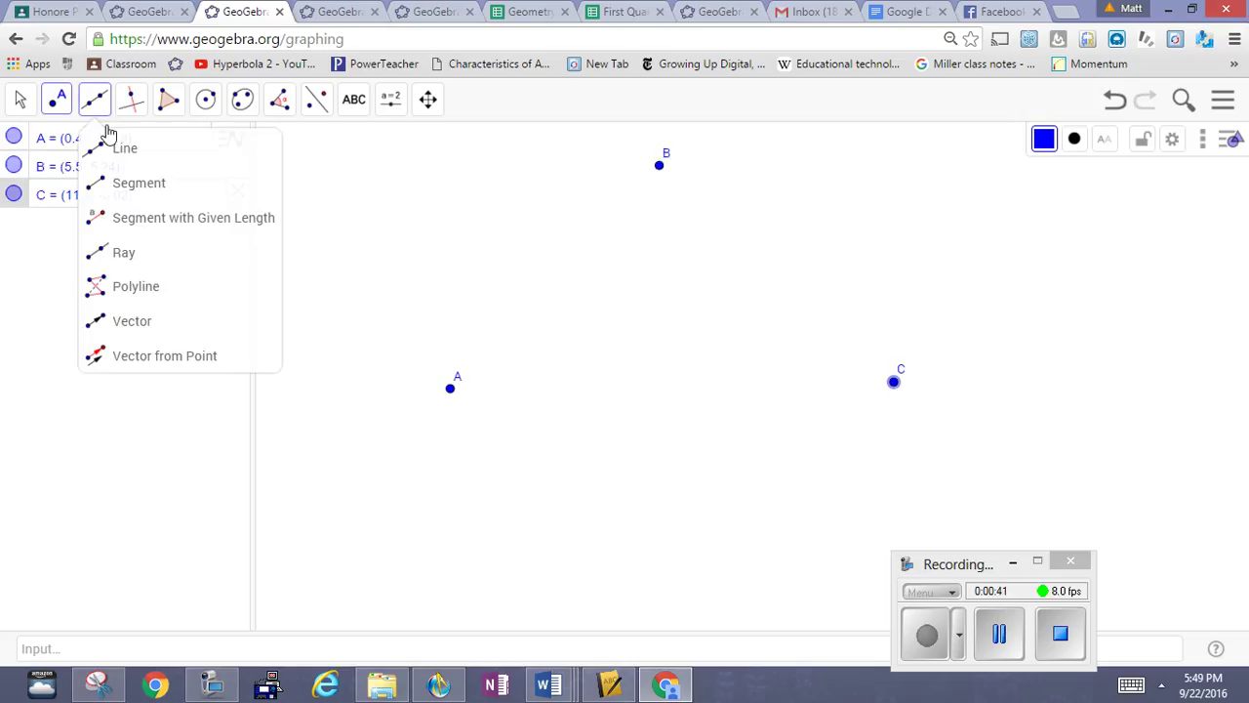
left_click(125, 186)
left_click(450, 389)
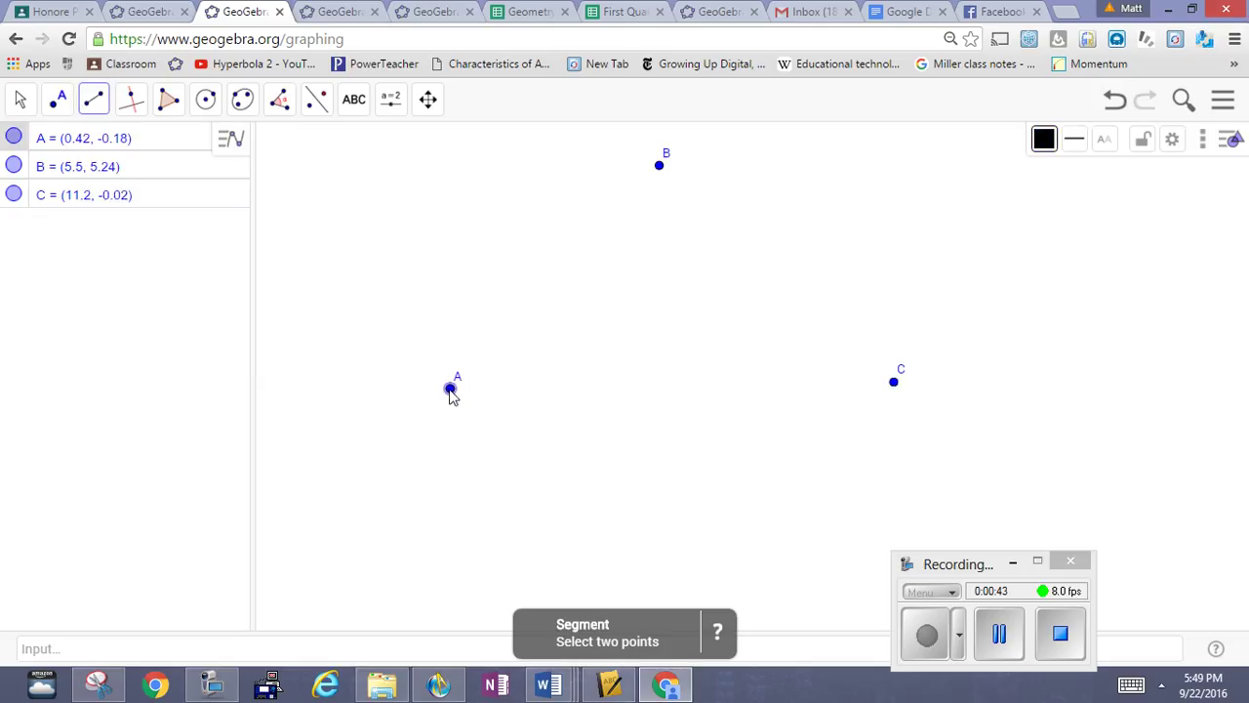
left_click(660, 165)
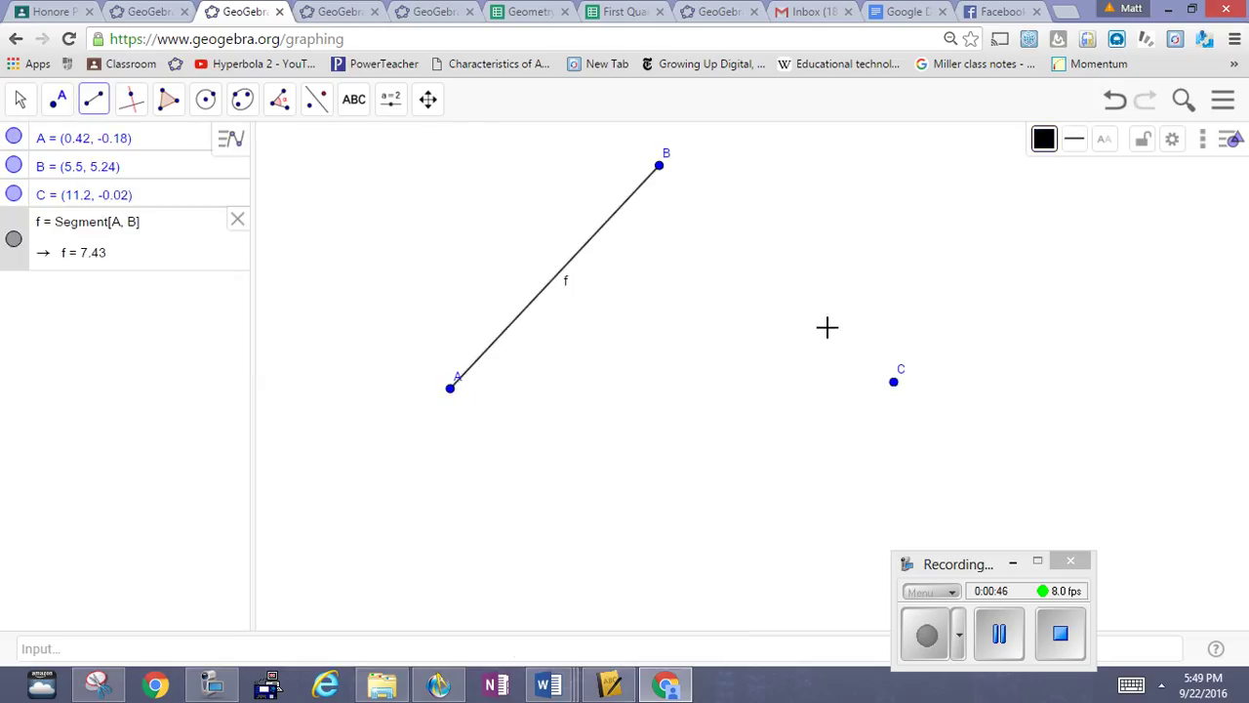
left_click(660, 165)
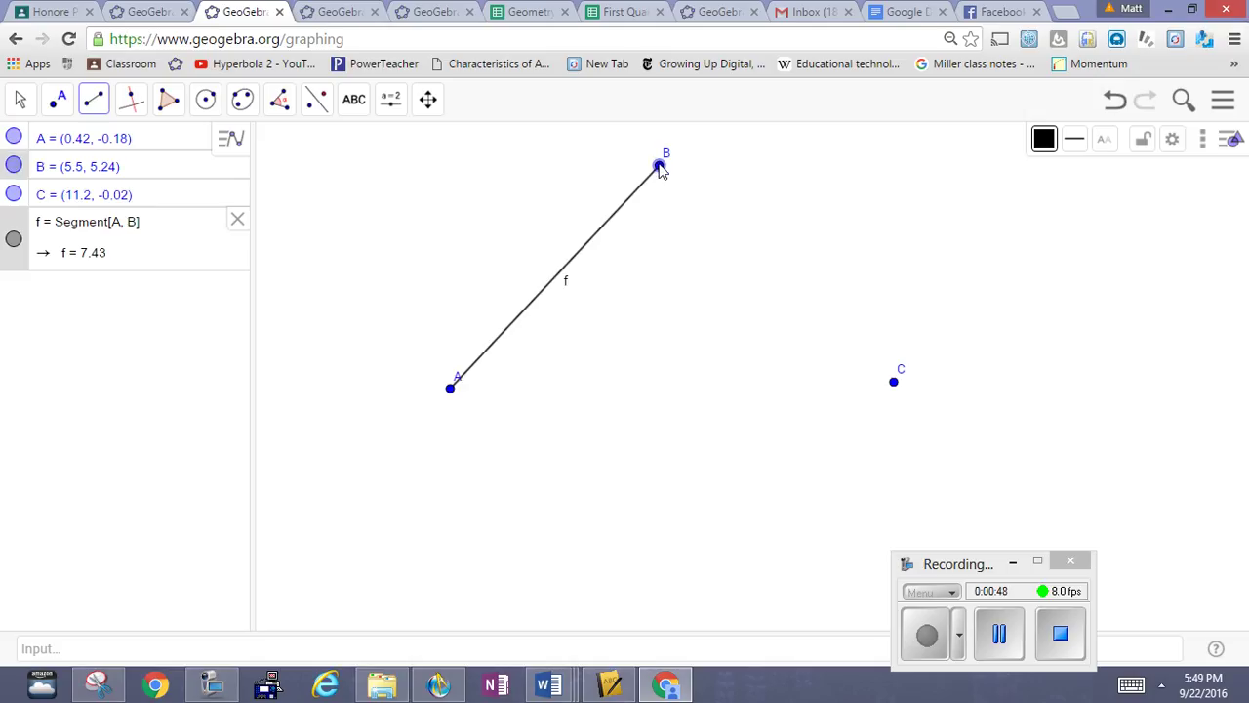
left_click(894, 387)
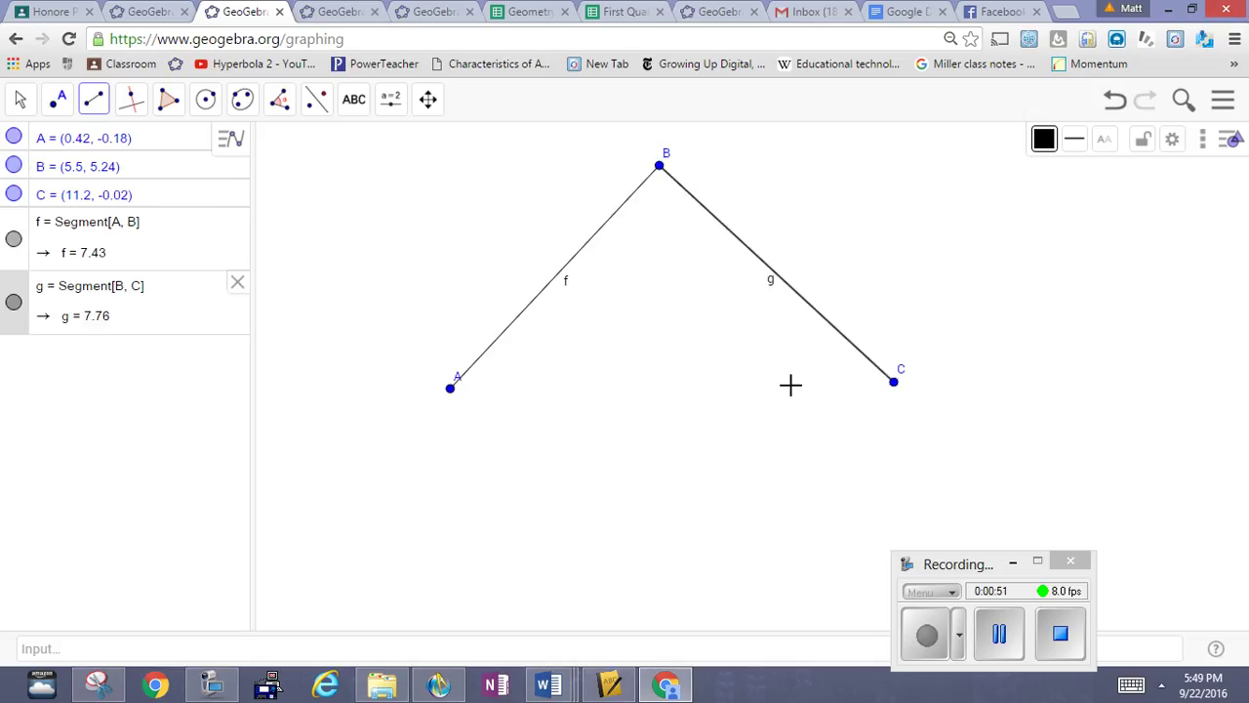
left_click(893, 383)
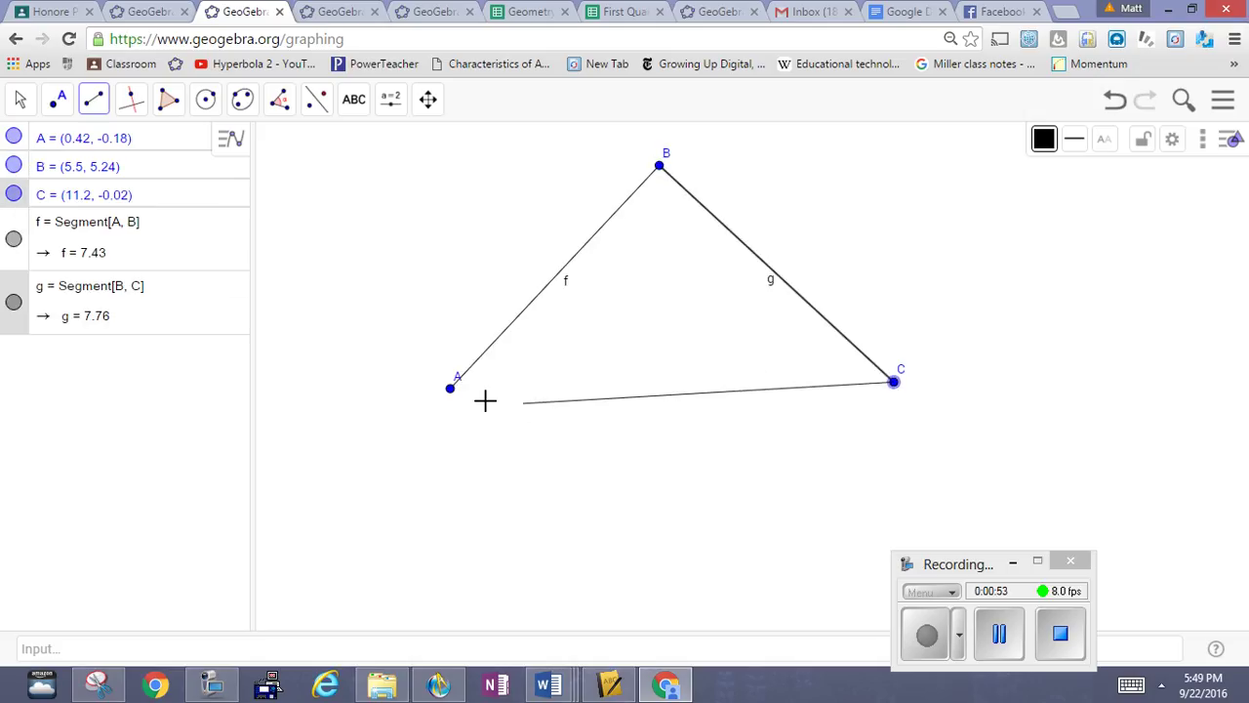
left_click(451, 391)
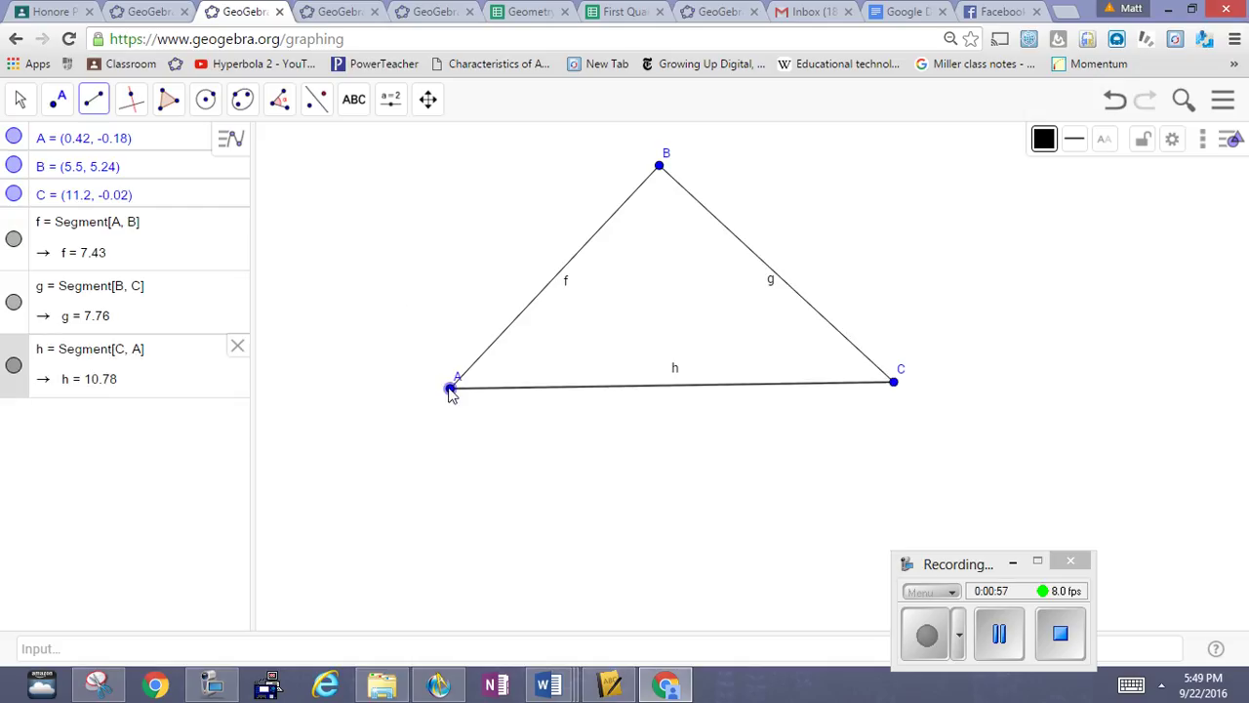
Construct angle bisector i at vertex A by picking C, A, B.
left_click(281, 109)
mouse_move(139, 105)
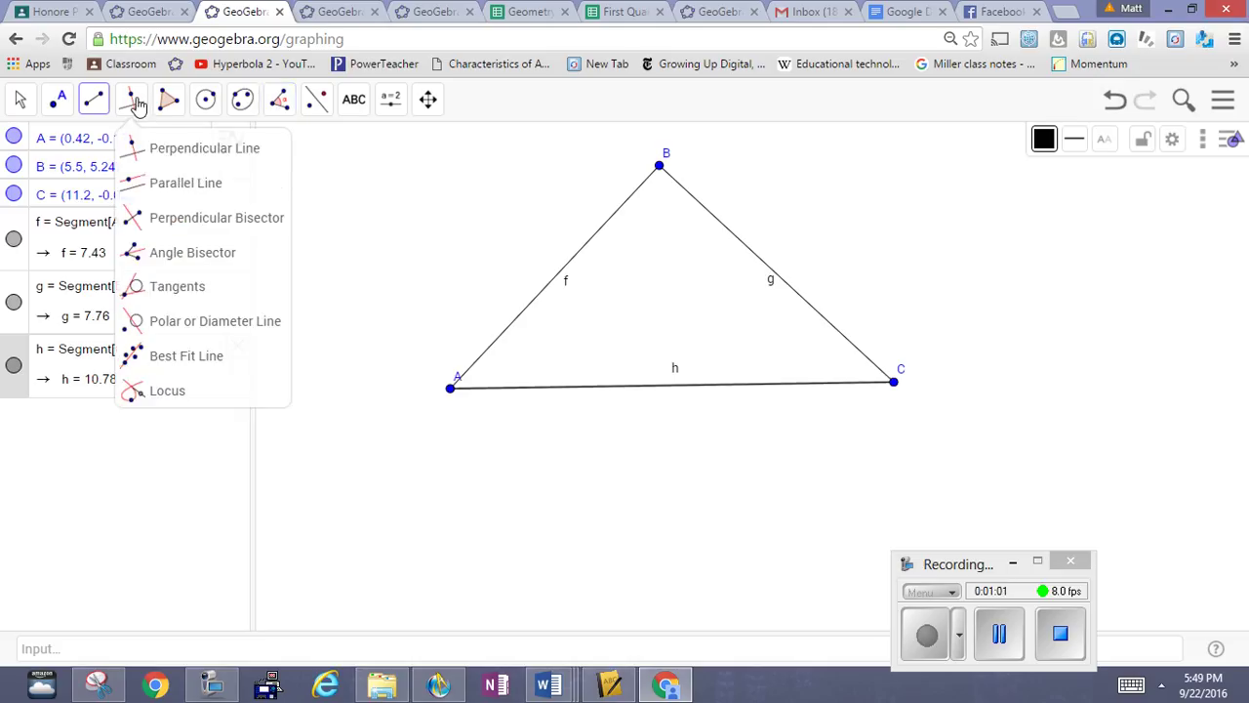
left_click(175, 255)
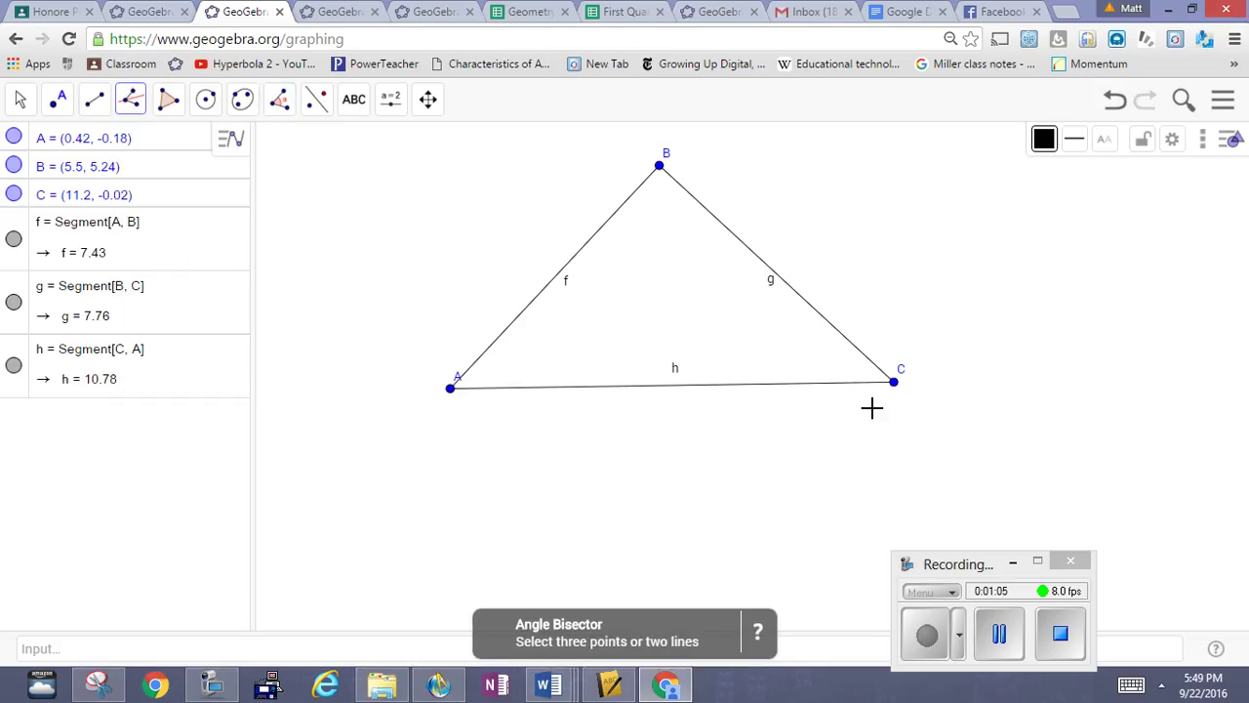
left_click(895, 385)
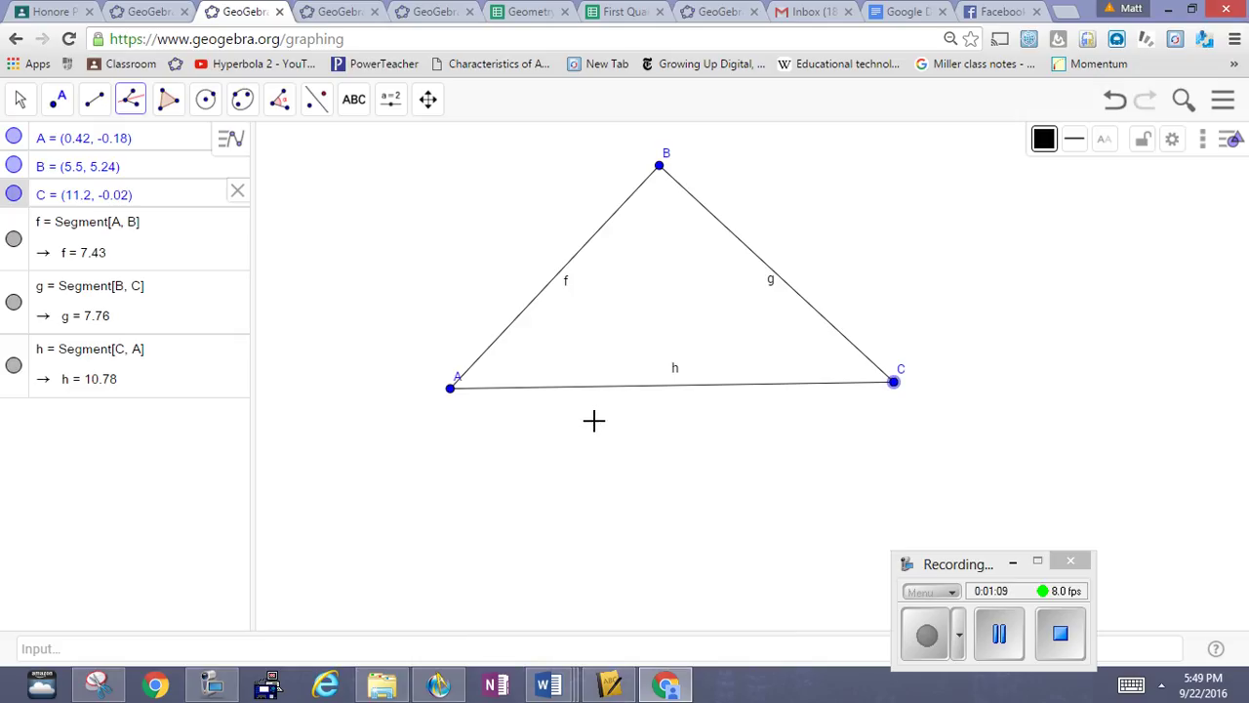
left_click(449, 389)
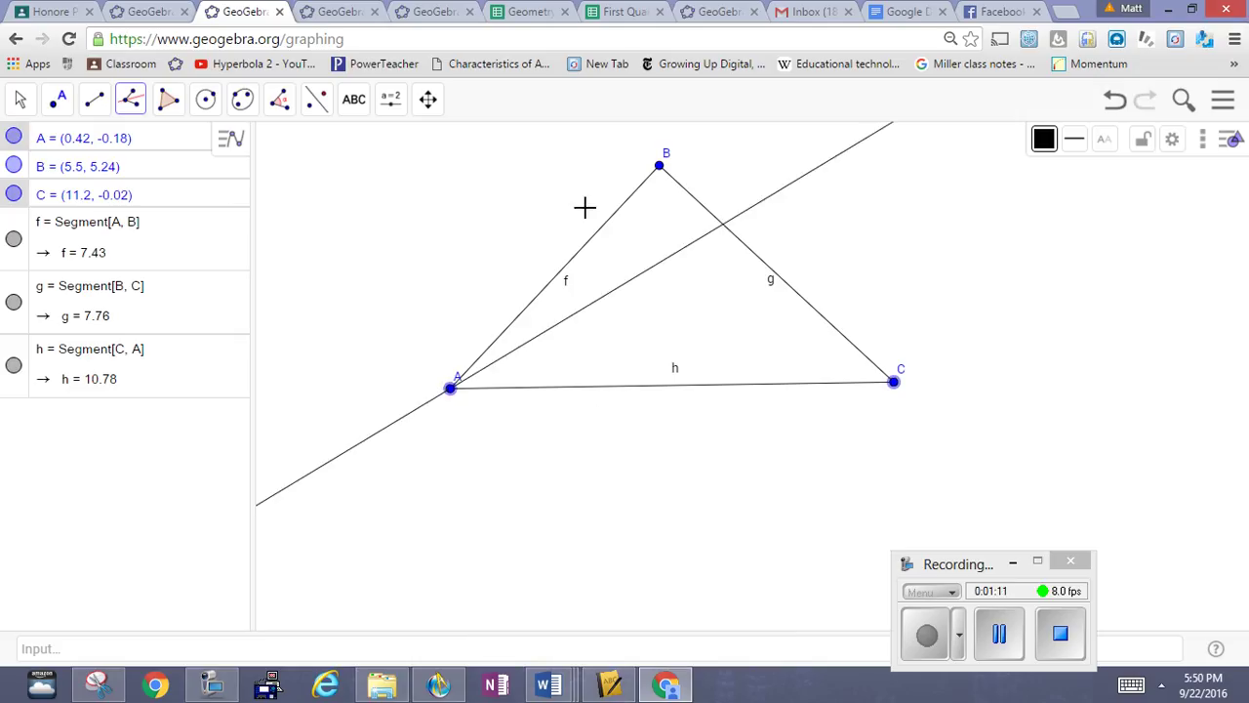
left_click(658, 168)
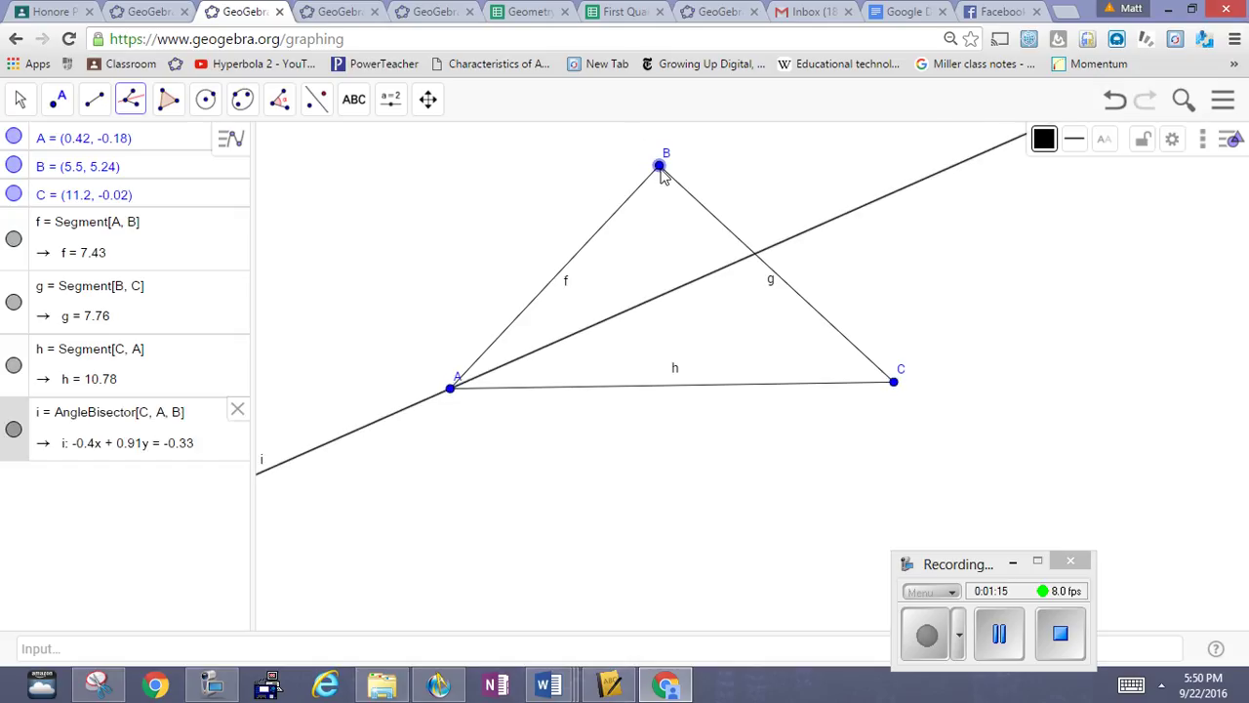
Construct bisectors j at B (A, B, C) and k at C (B, C, A).
left_click(452, 389)
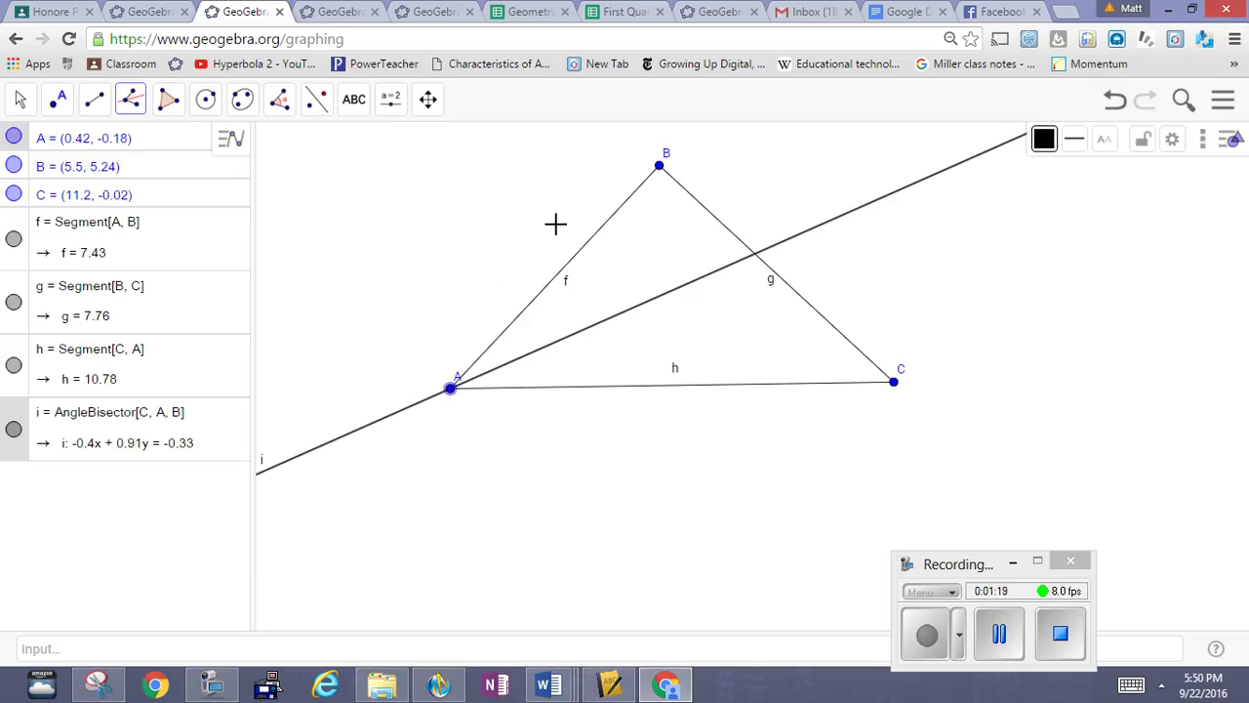
left_click(661, 167)
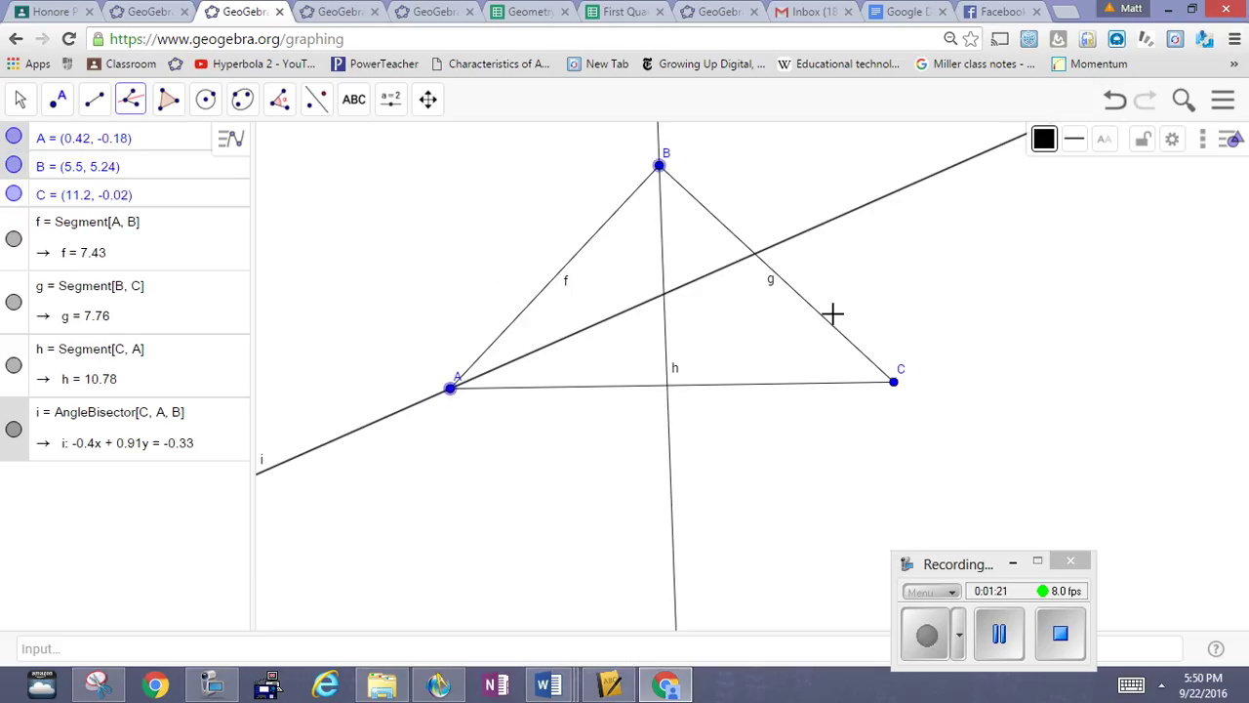
left_click(895, 383)
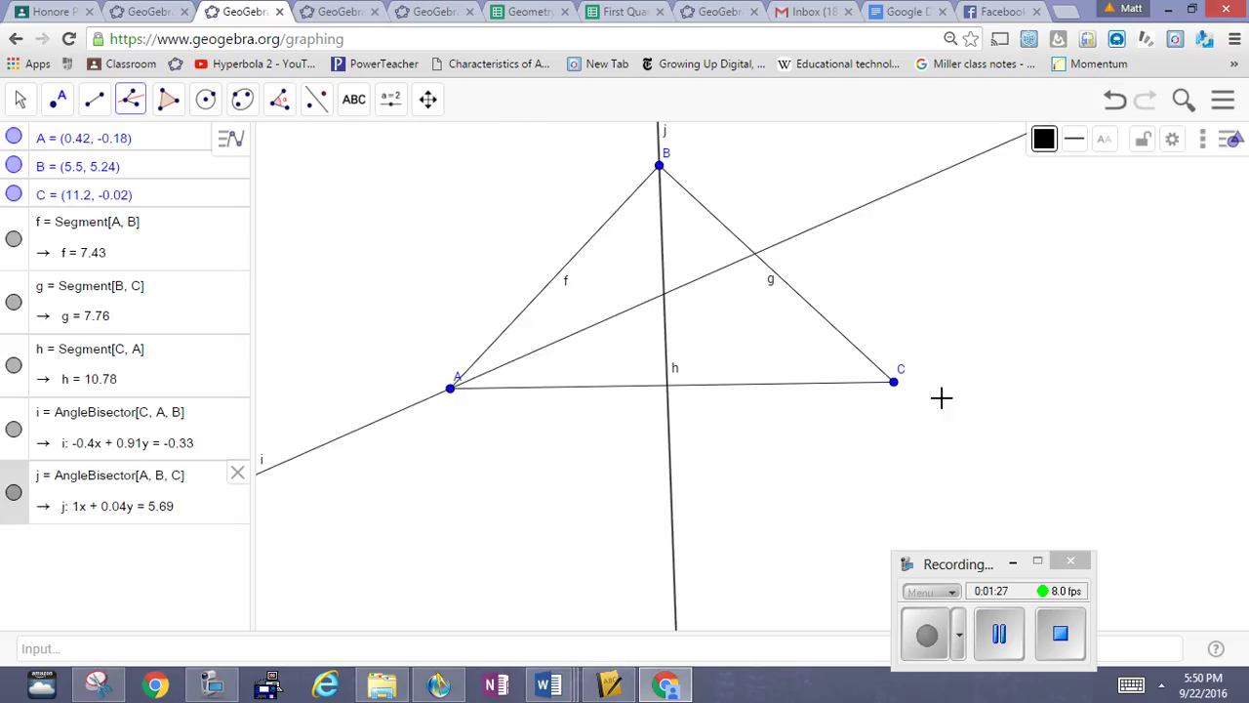
left_click(659, 168)
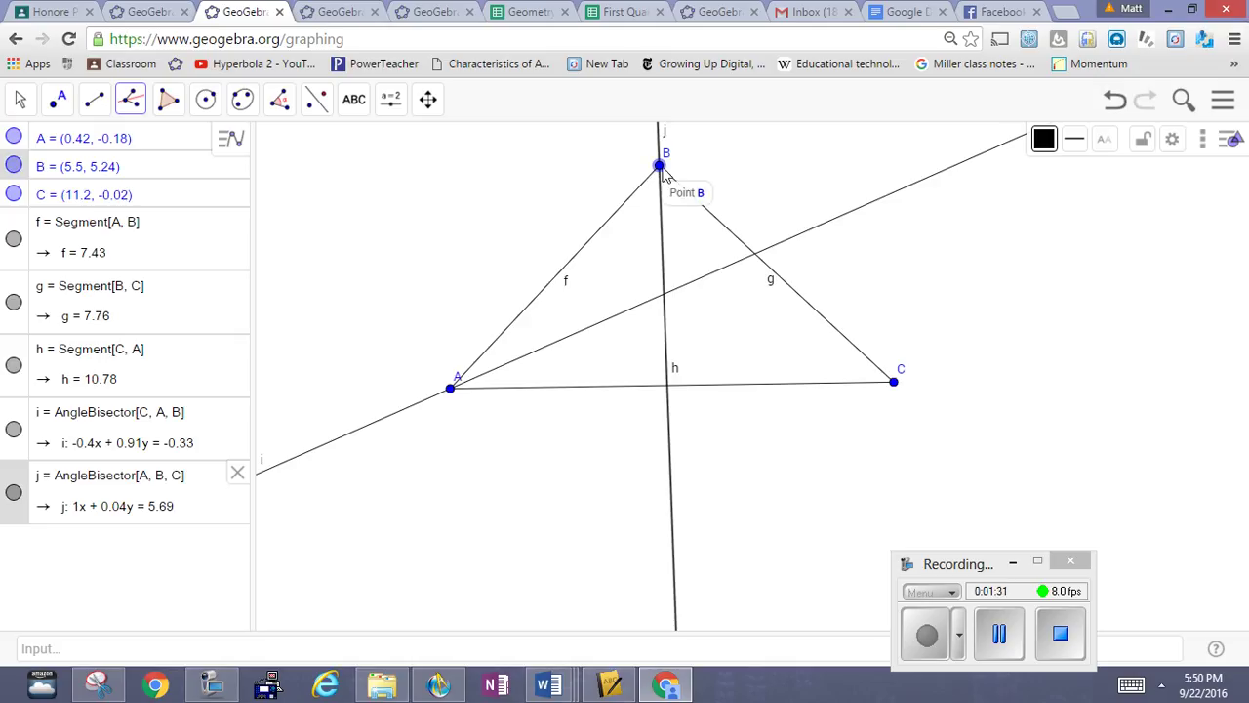
left_click(895, 383)
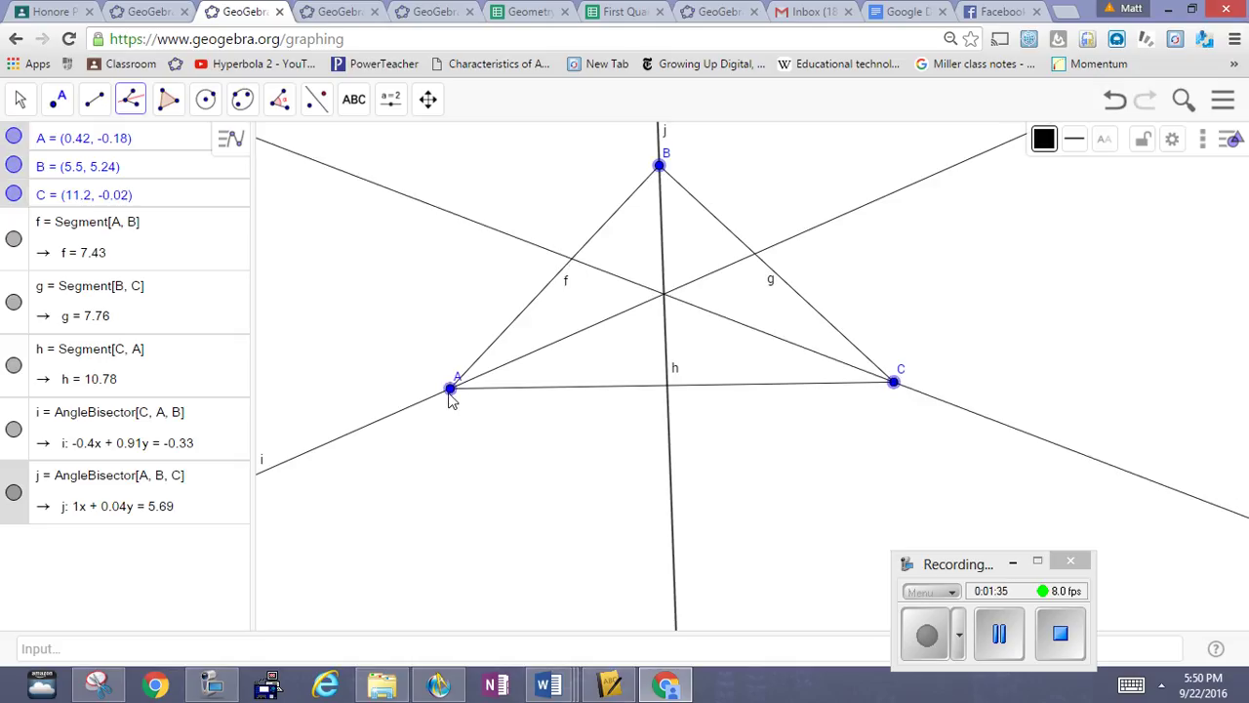
left_click(450, 391)
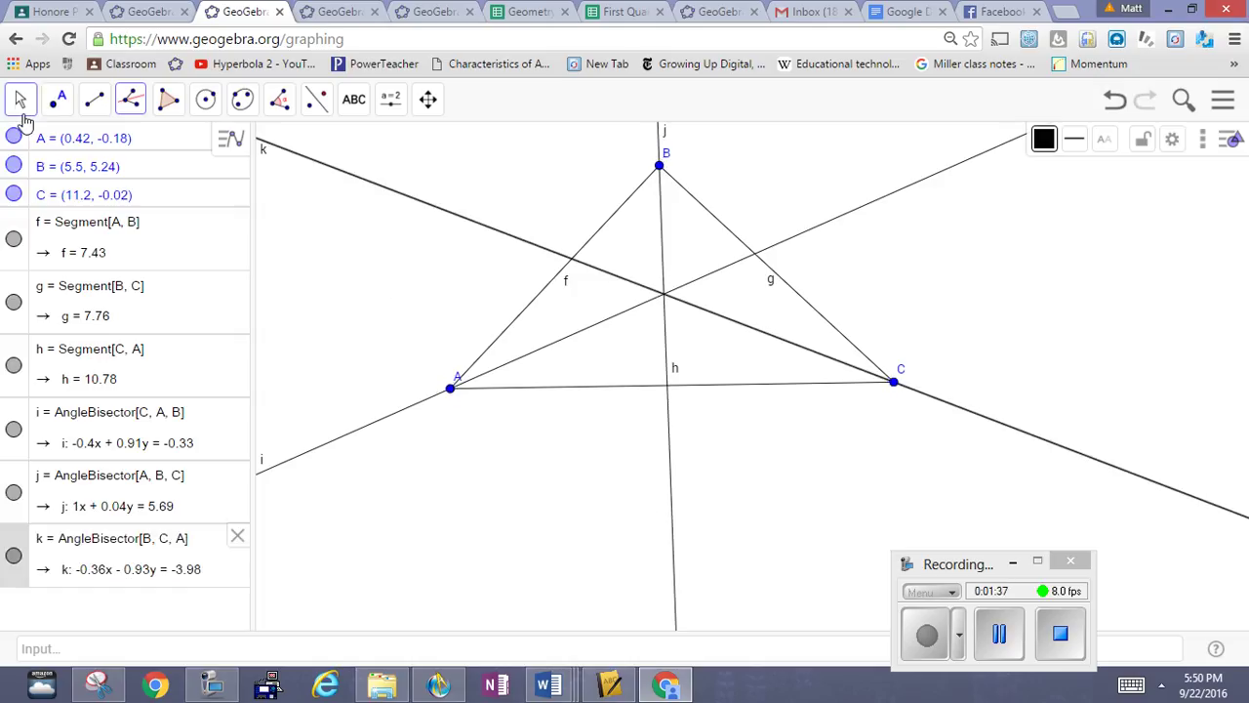
Drag vertex A down to about (1.2, -1.36) with the Move tool.
left_click(20, 100)
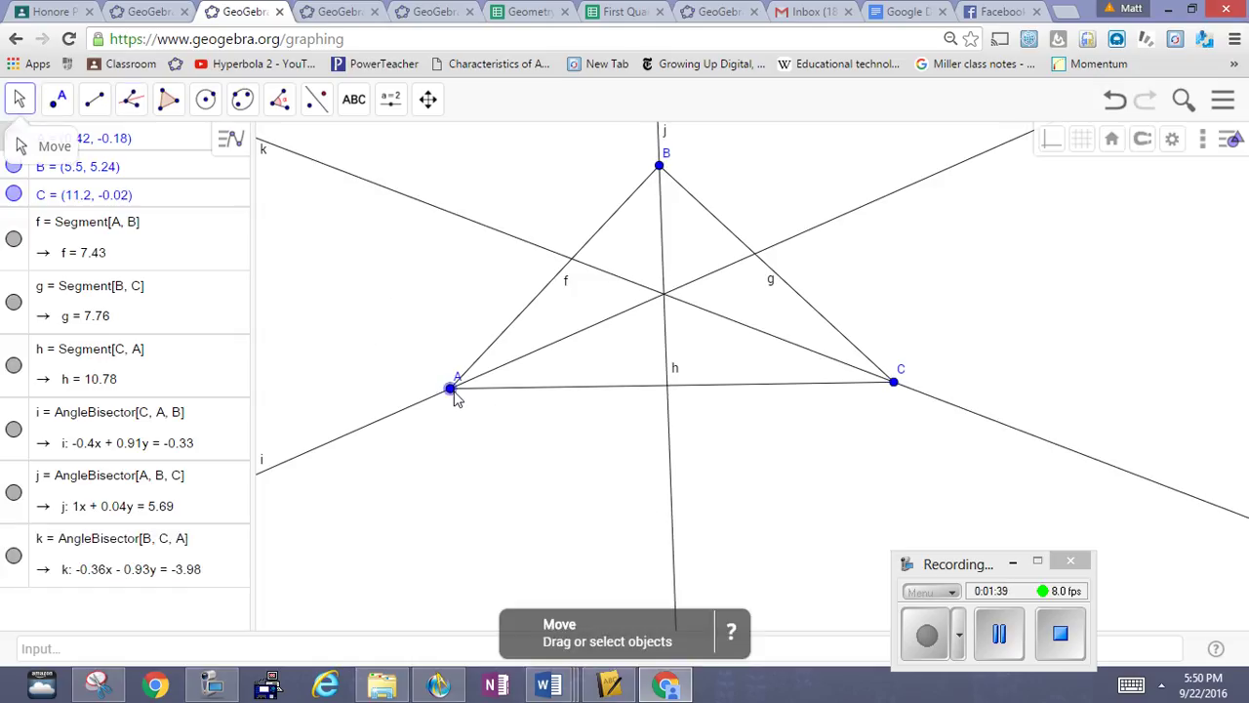
left_click_drag(455, 395, 482, 439)
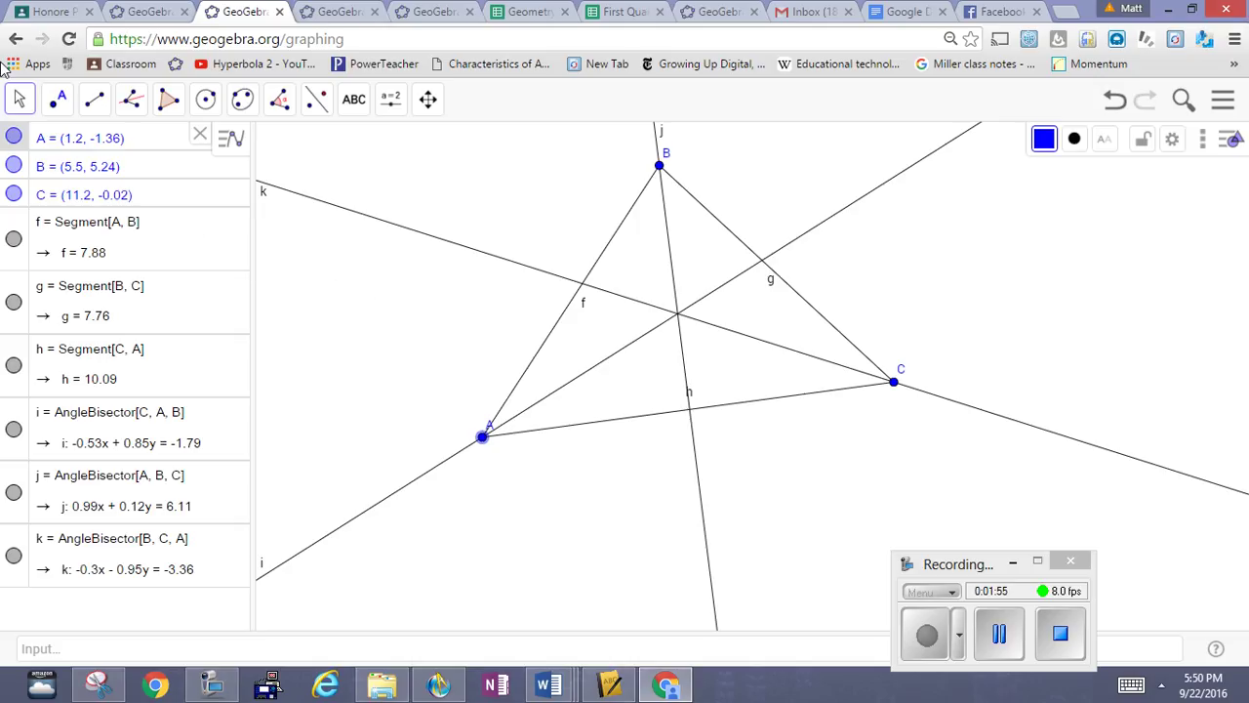
Intersect bisectors k and i to create incenter point D.
left_click(60, 107)
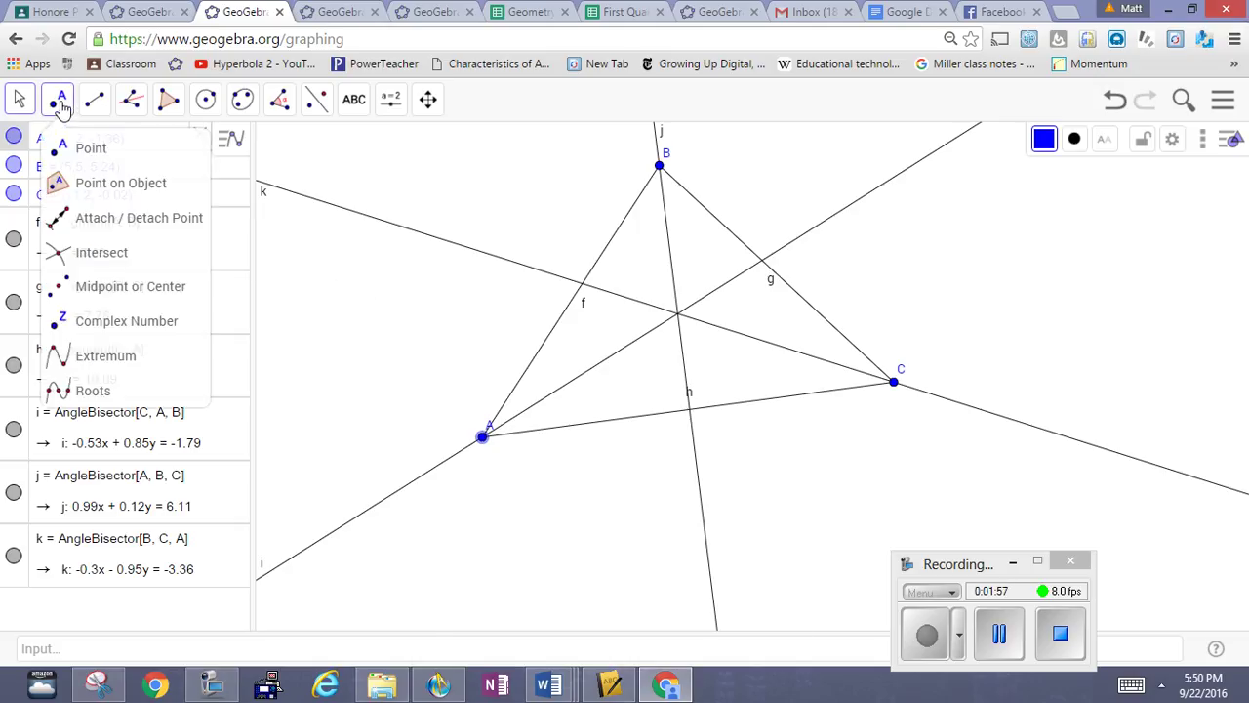
left_click(114, 262)
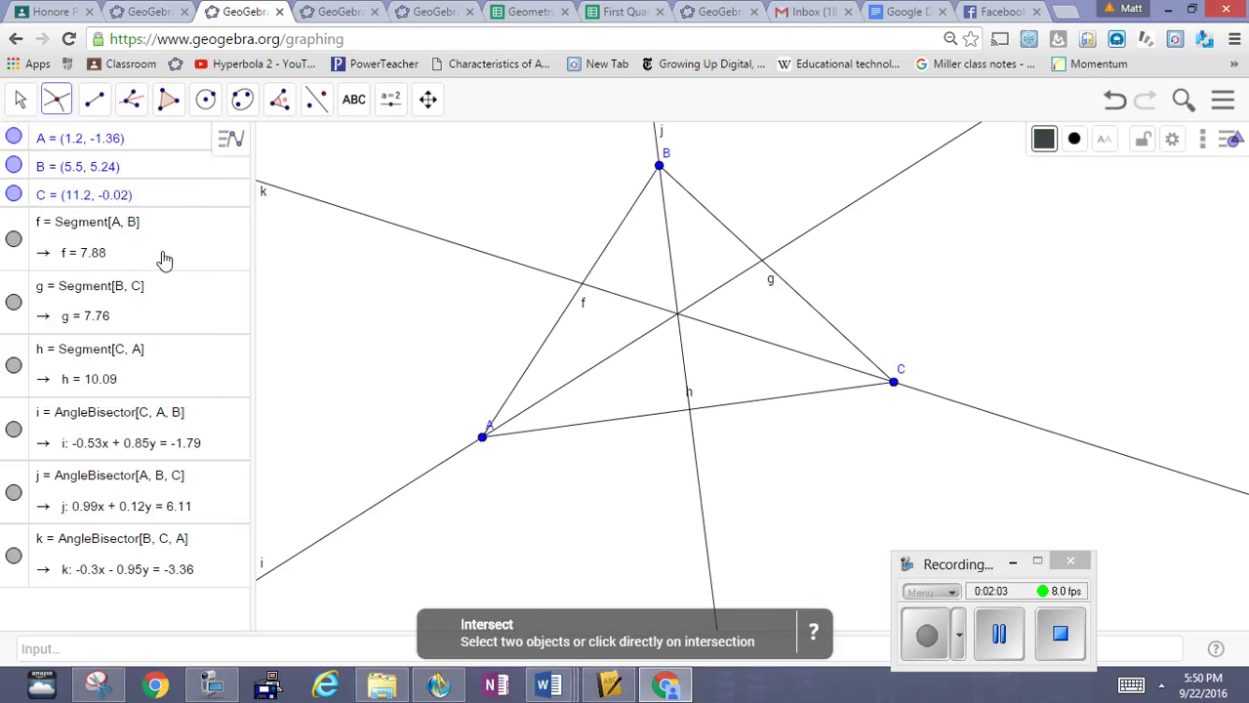
left_click(630, 302)
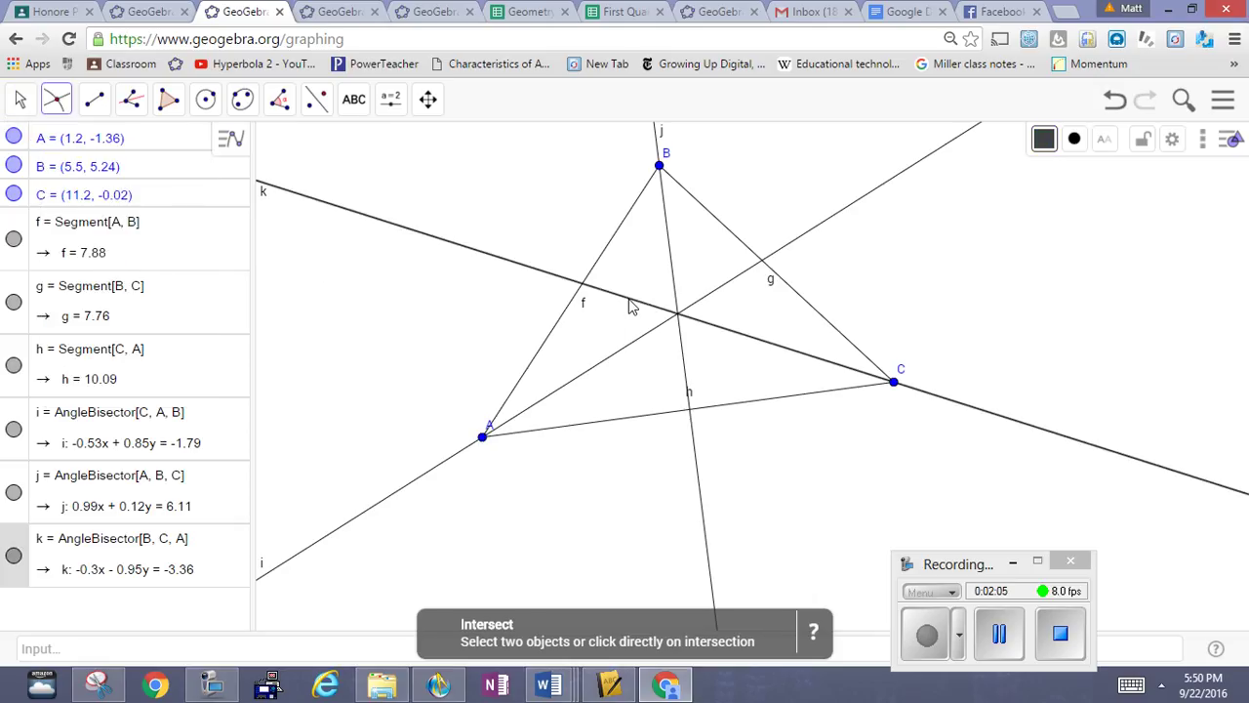
left_click(630, 351)
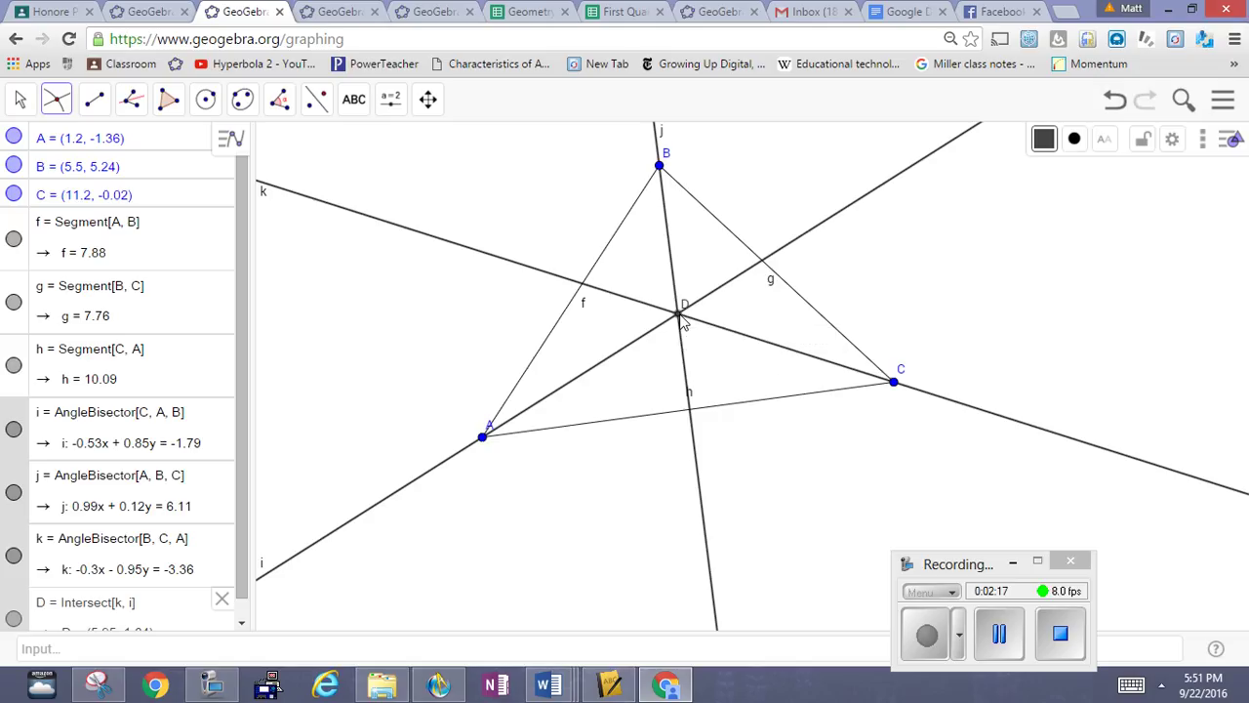
Draw circle c centred at D passing through point E on side h.
left_click(207, 103)
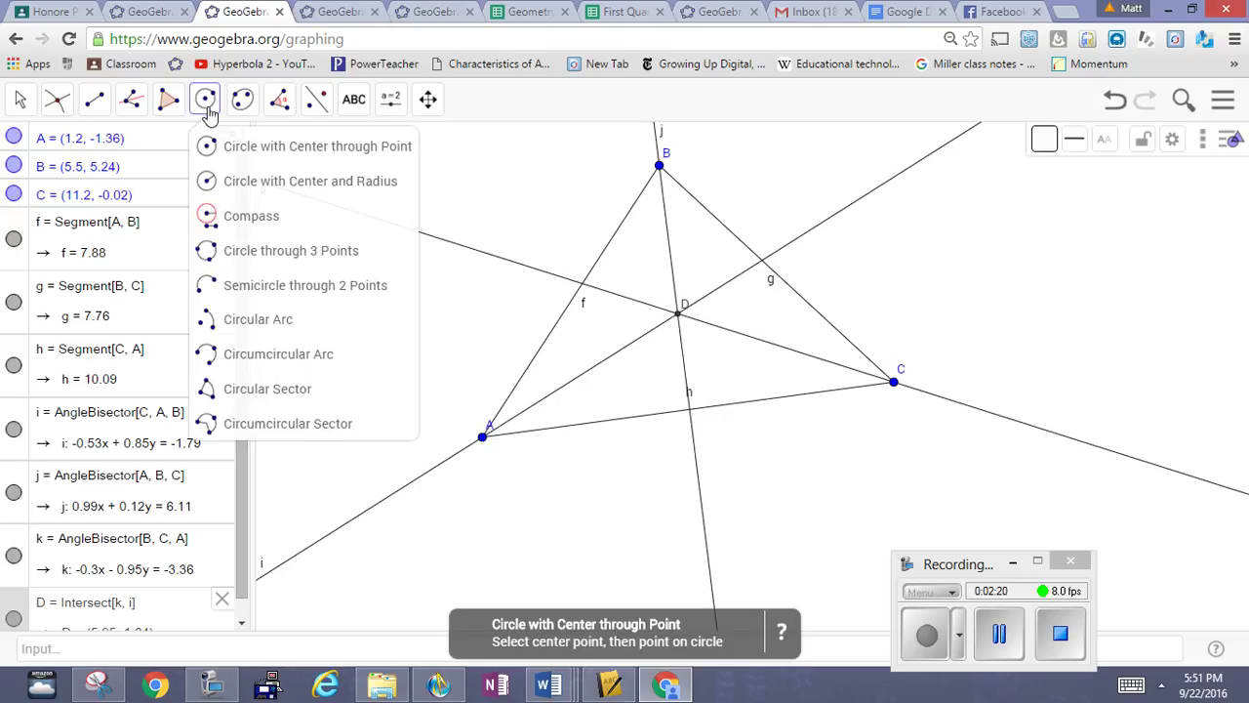
left_click(270, 162)
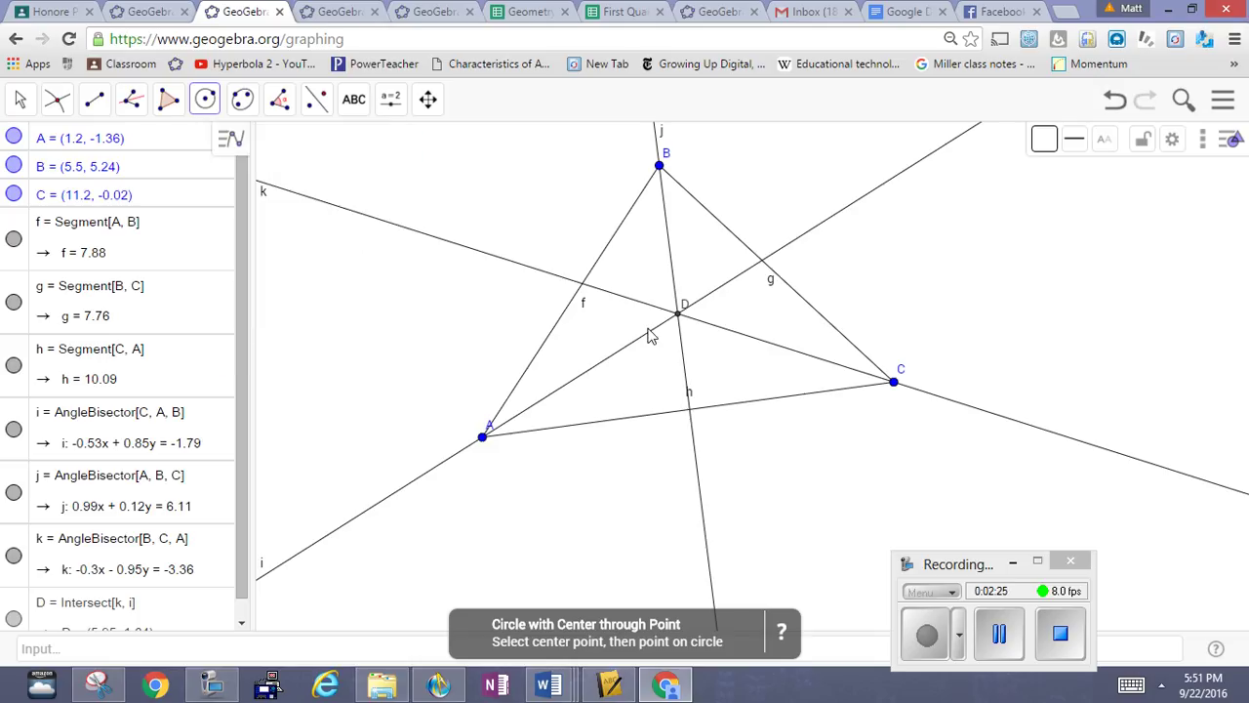
left_click(678, 316)
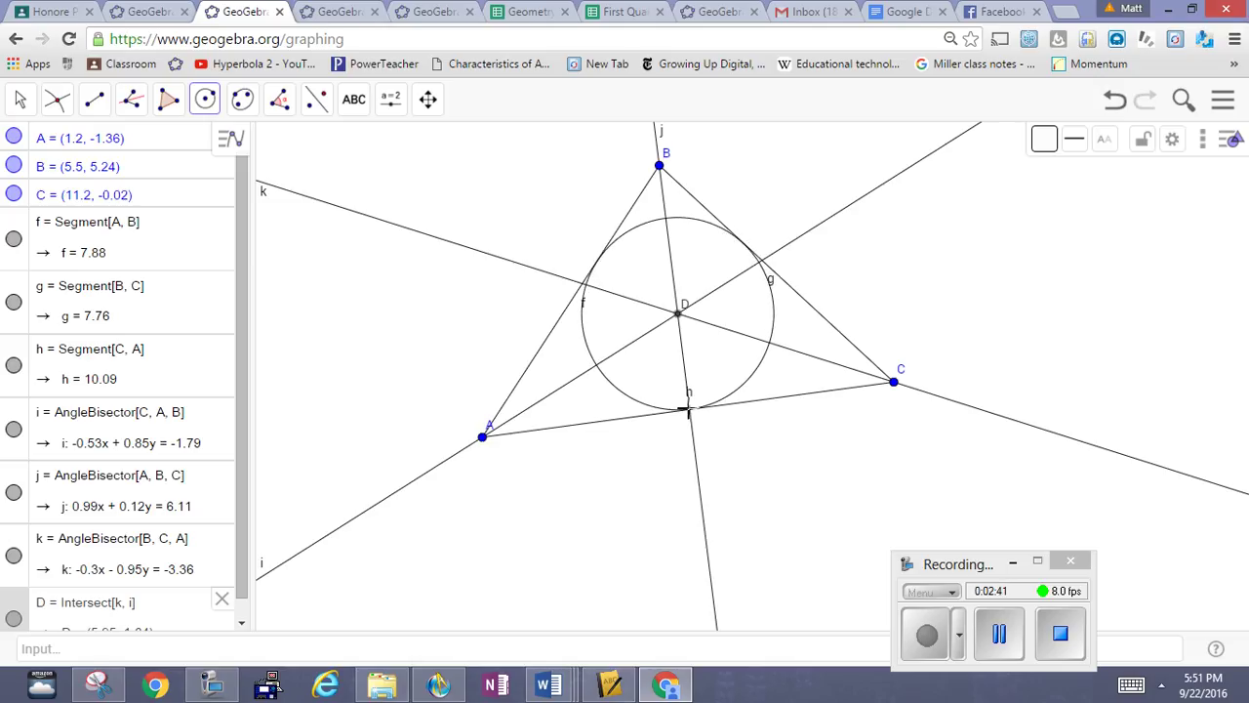
left_click(688, 411)
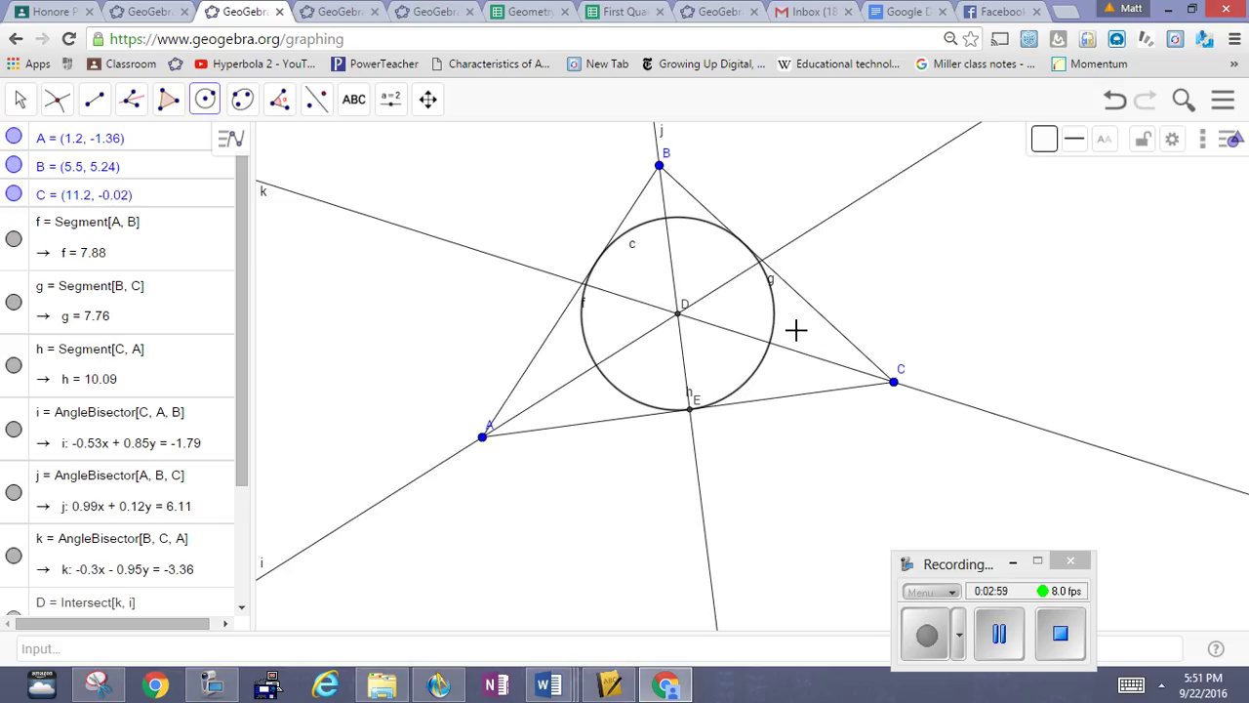
left_click(432, 18)
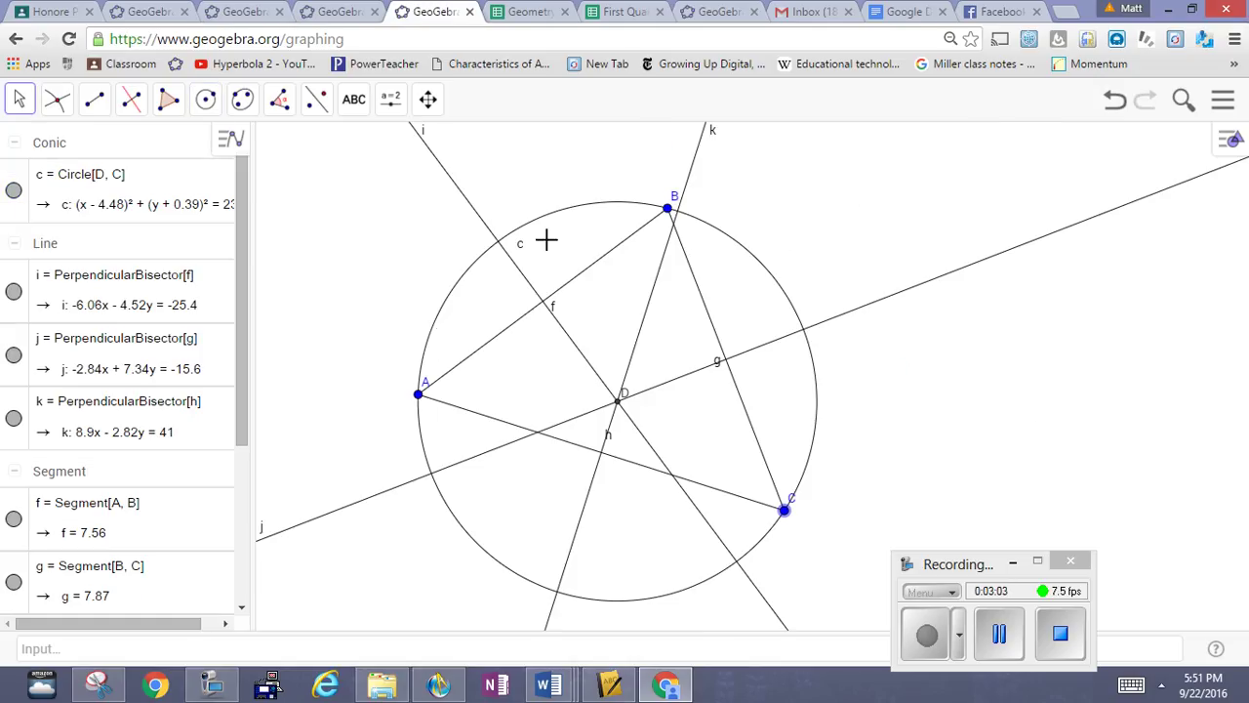
left_click(633, 433)
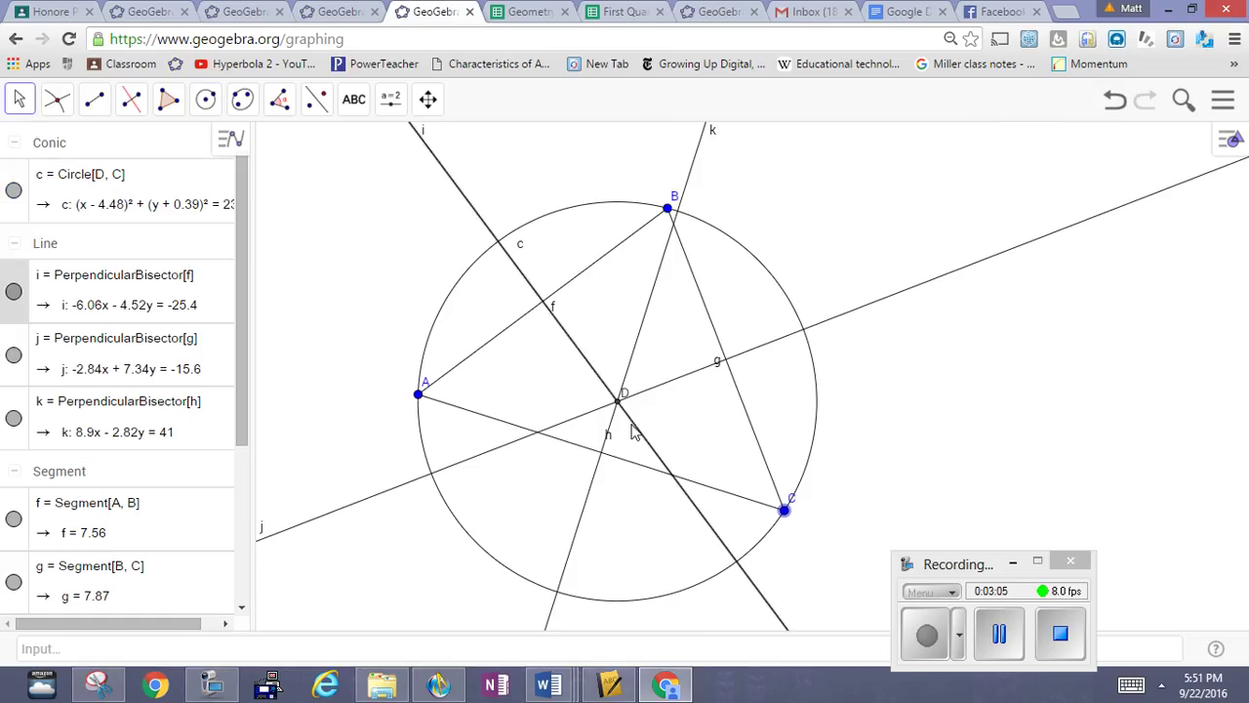
key("Escape")
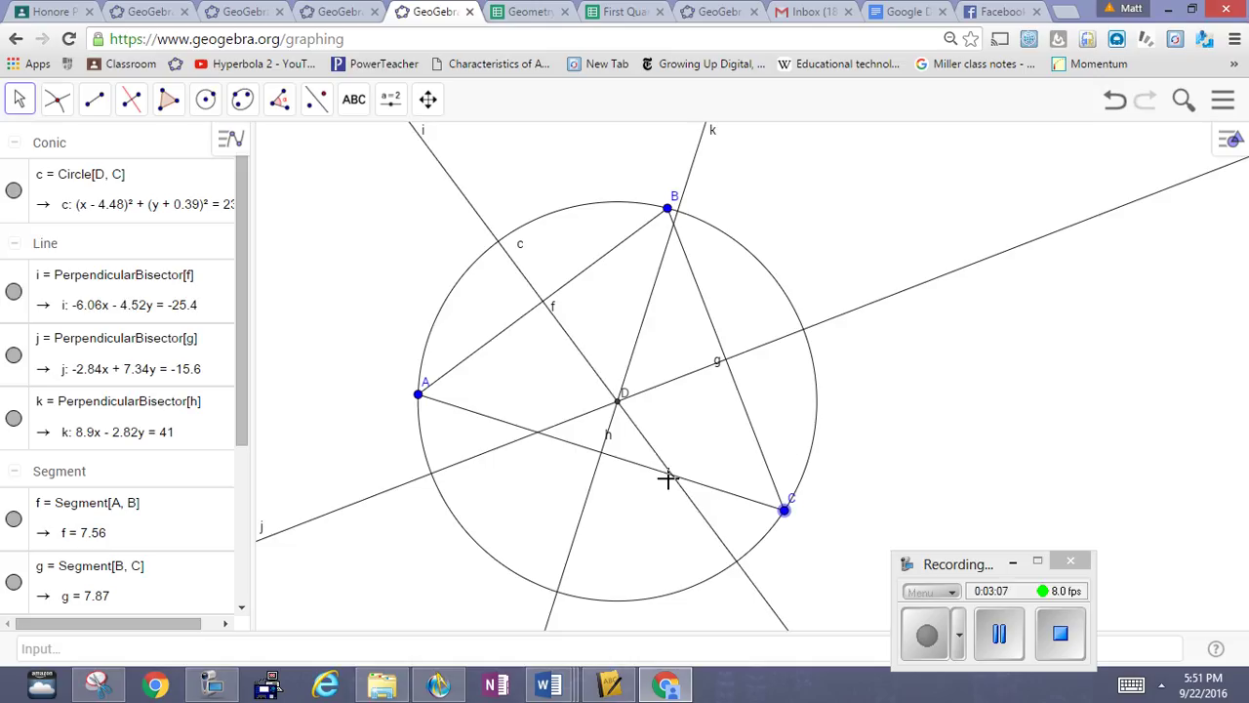
left_click(237, 13)
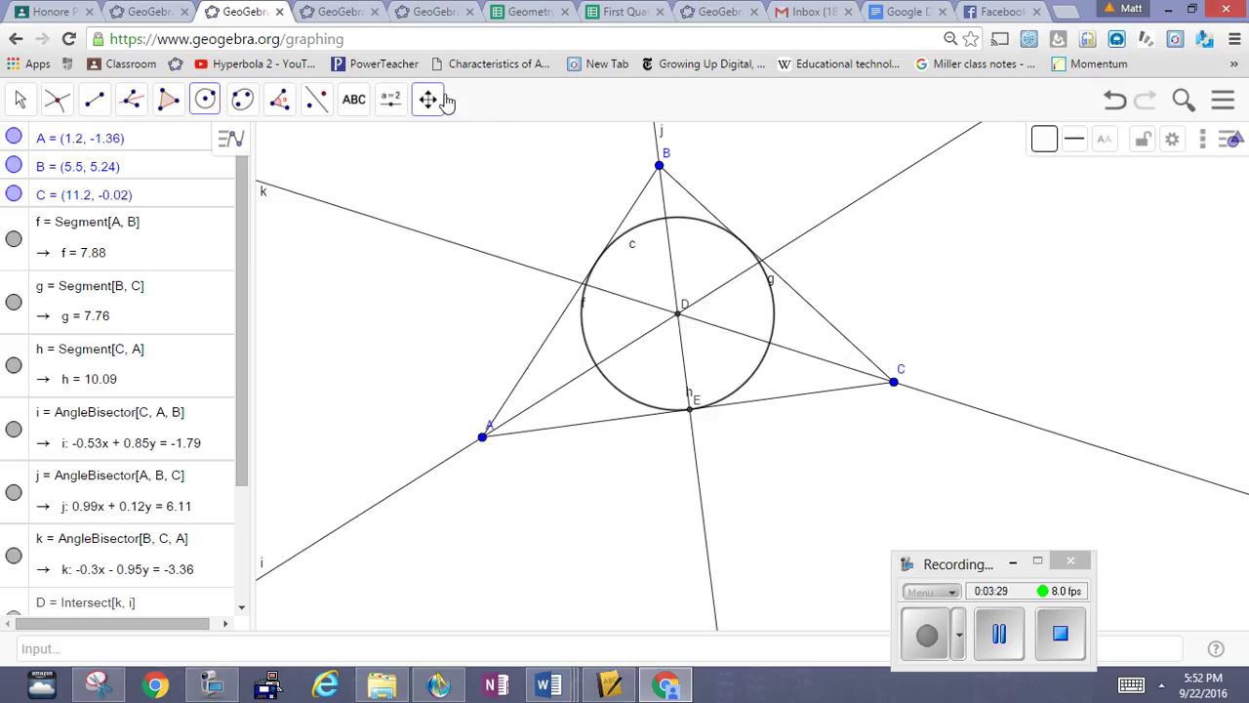
Switch to the browser tab with the circumscribed circle construction.
left_click(435, 15)
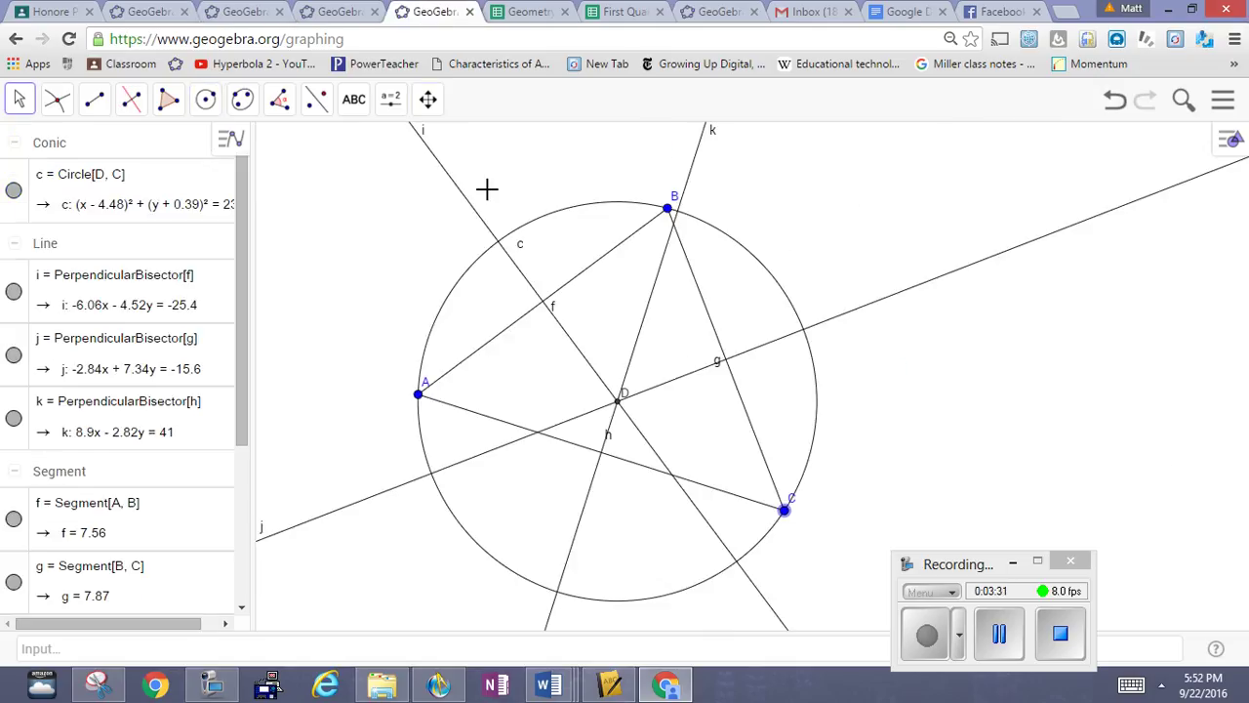